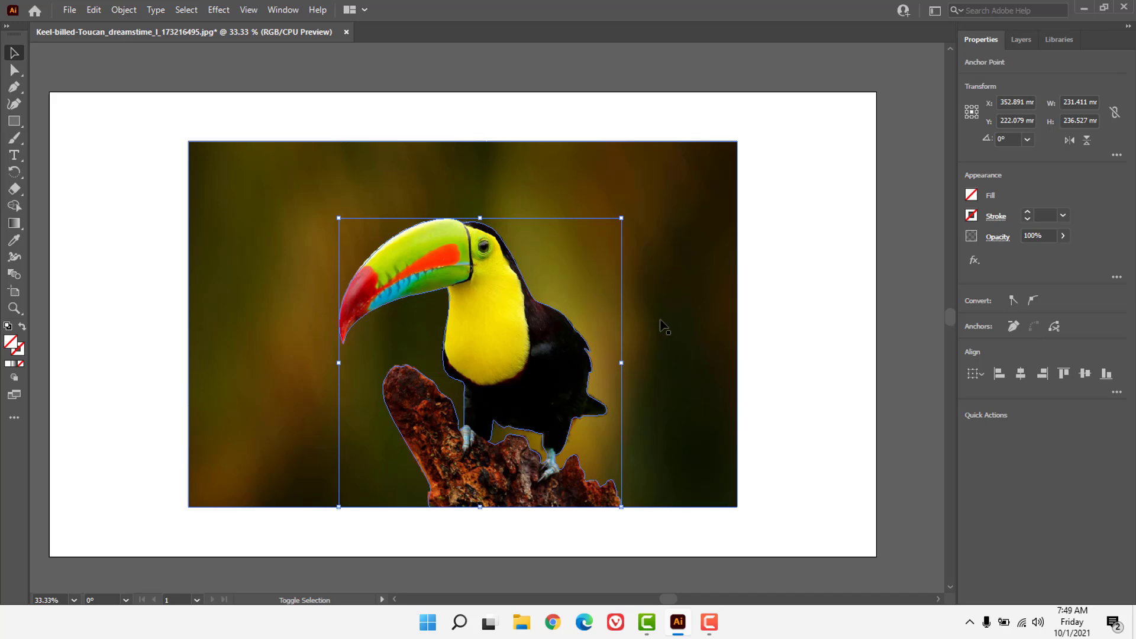
- Try clipping the photo to the traced outline, then release the mask again
shift+click(679, 316)
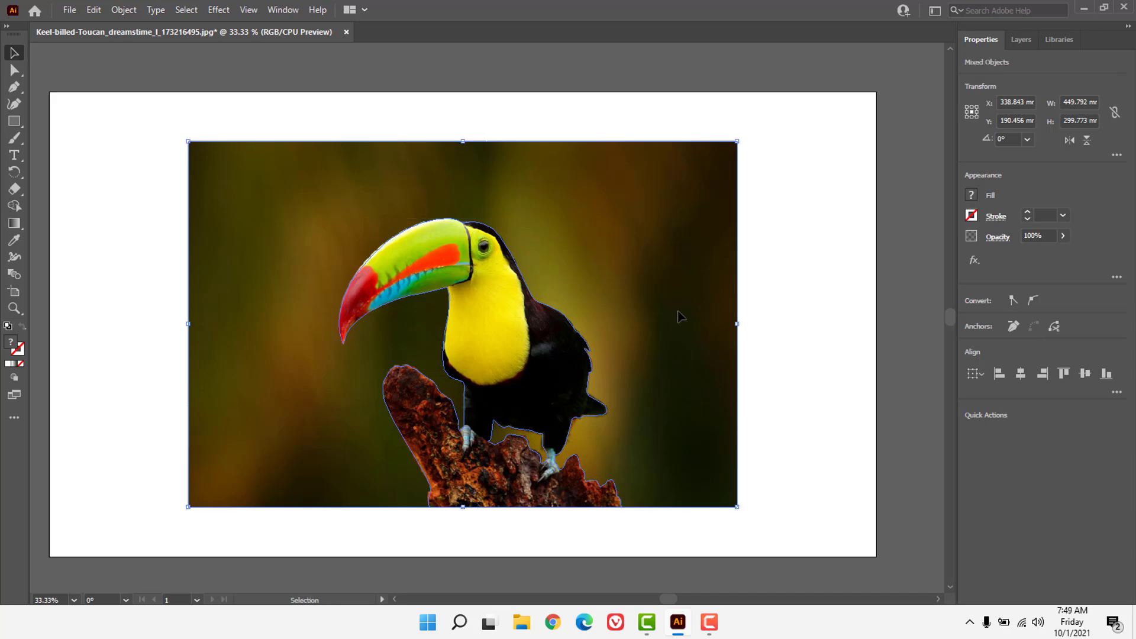
right_click(680, 317)
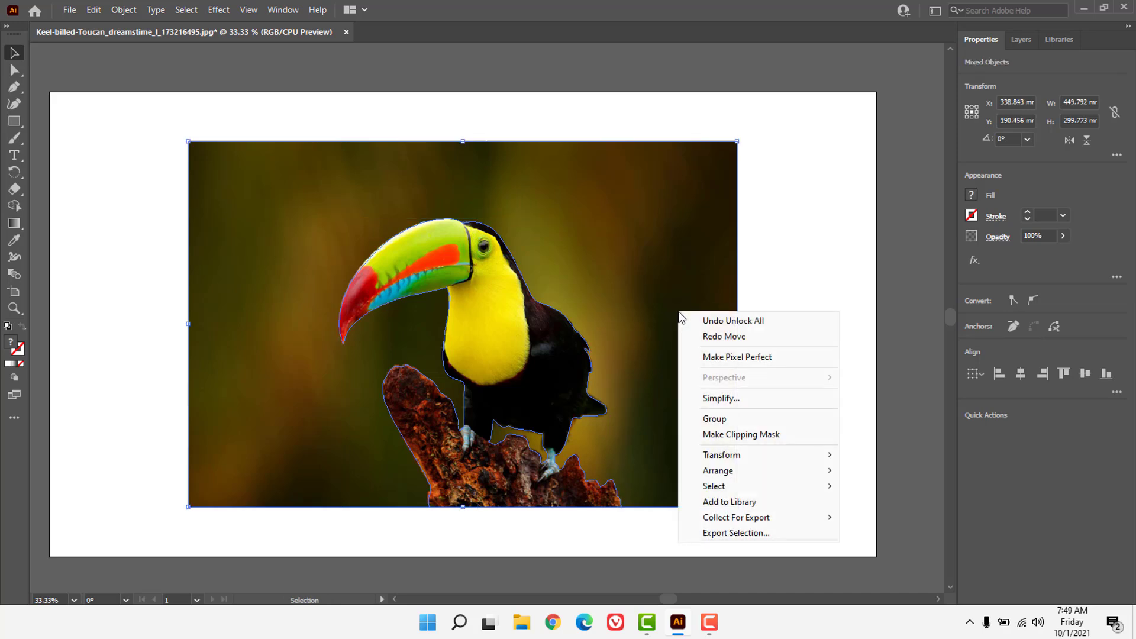
click(744, 435)
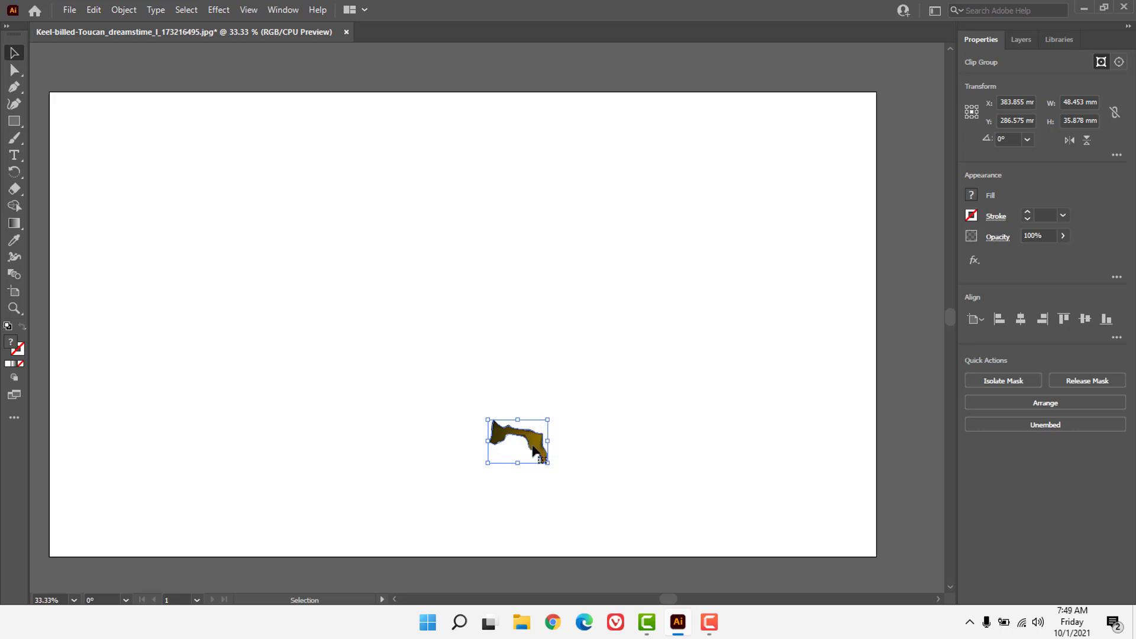
key(a)
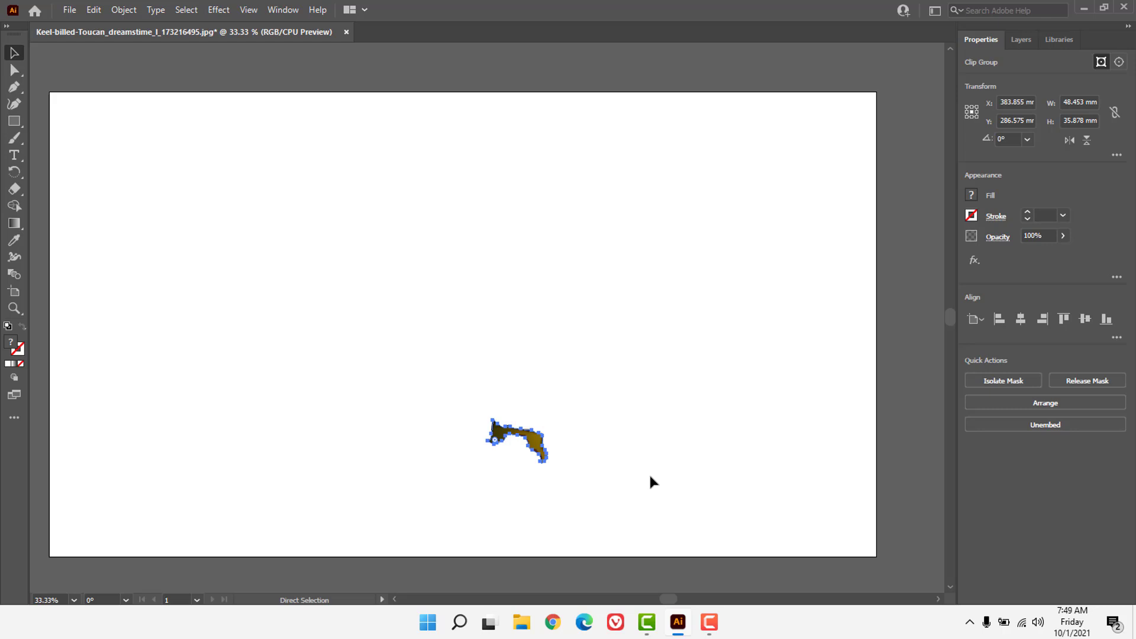
key(ctrl+alt+7)
key(v)
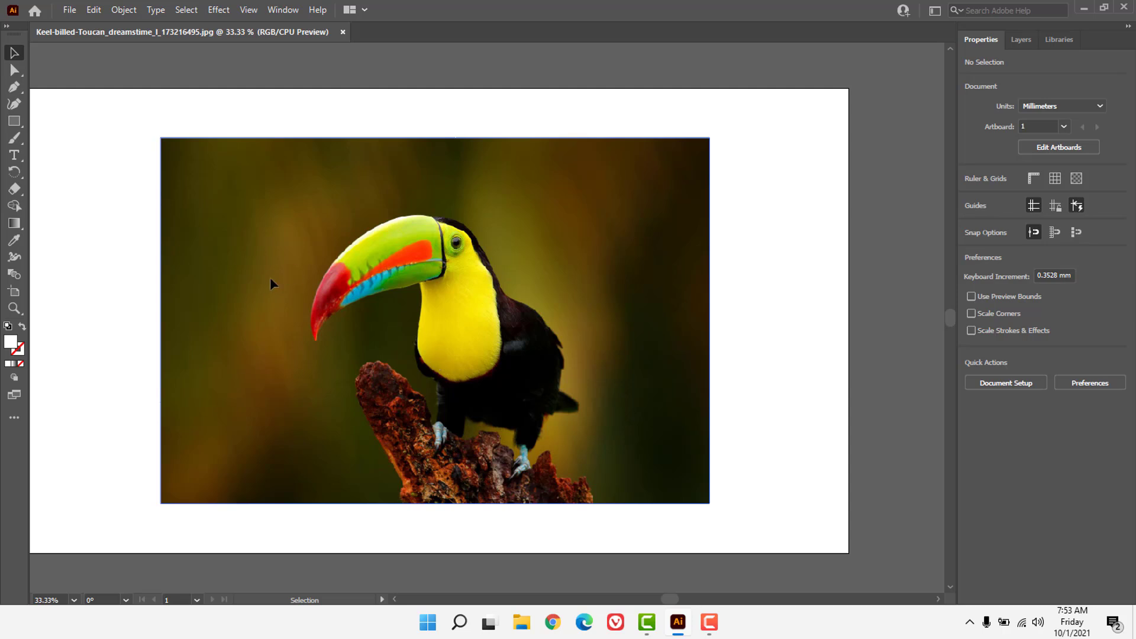
- Nudge the toucan photo slightly right, undo the last move, and lock it
mouse_move(270, 284)
mouse_down()
mouse_move(255, 307)
mouse_move(294, 307)
mouse_up()
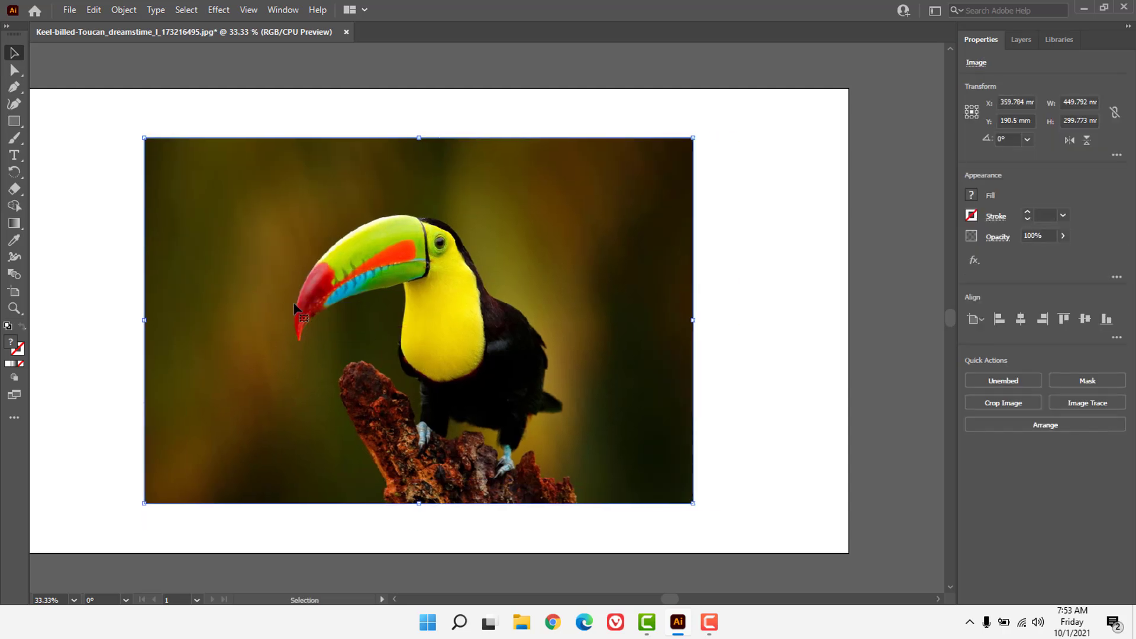
key(ctrl+z)
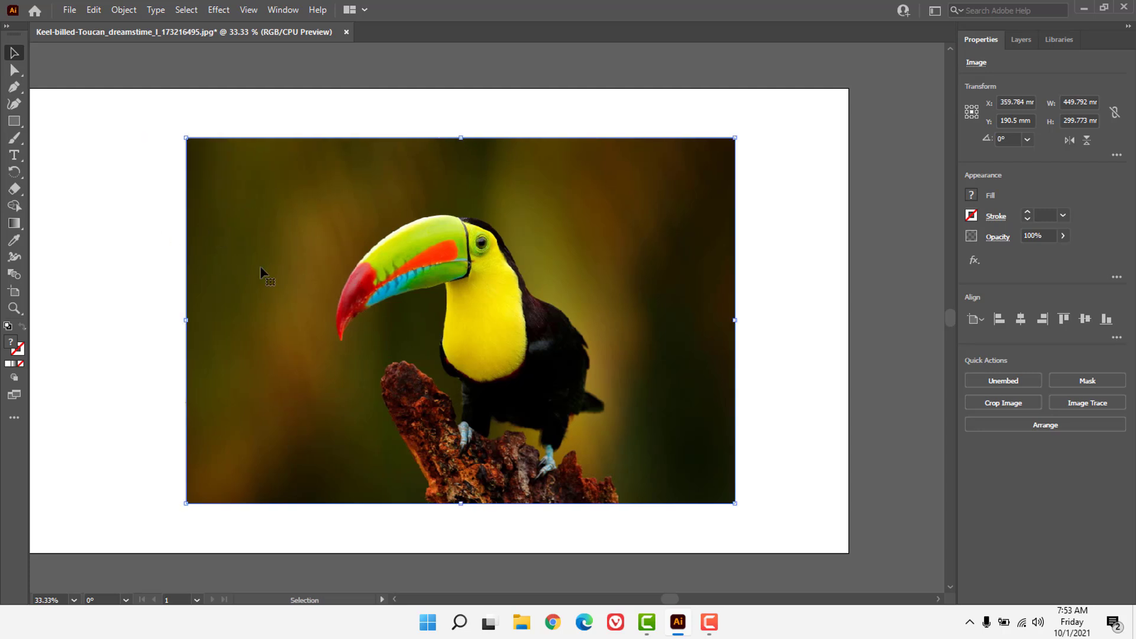
click(119, 12)
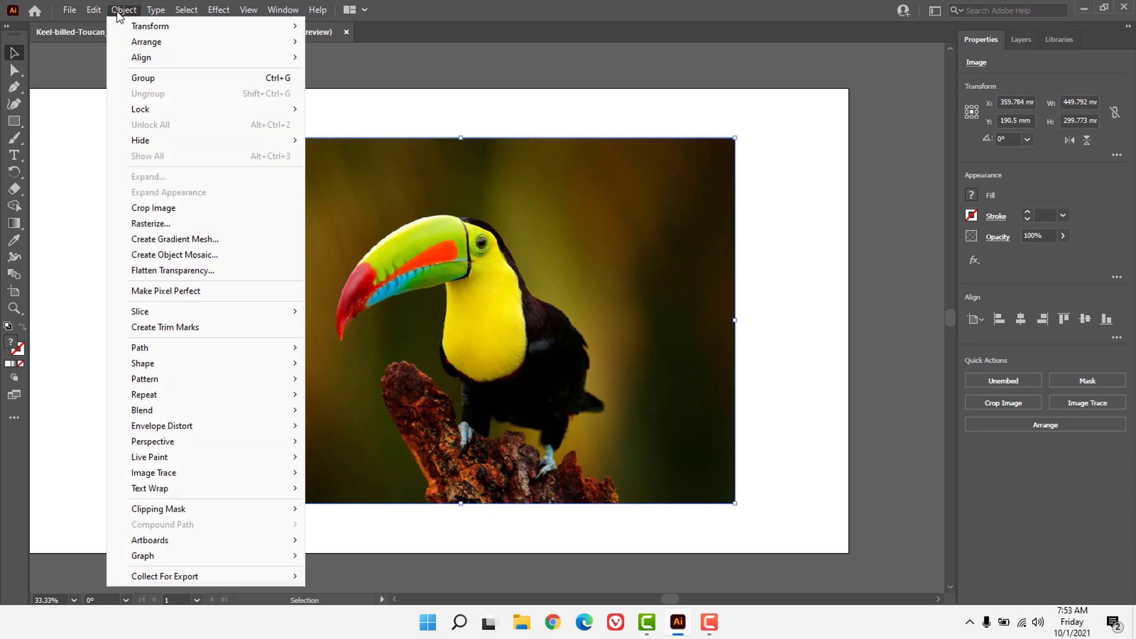
mouse_move(141, 109)
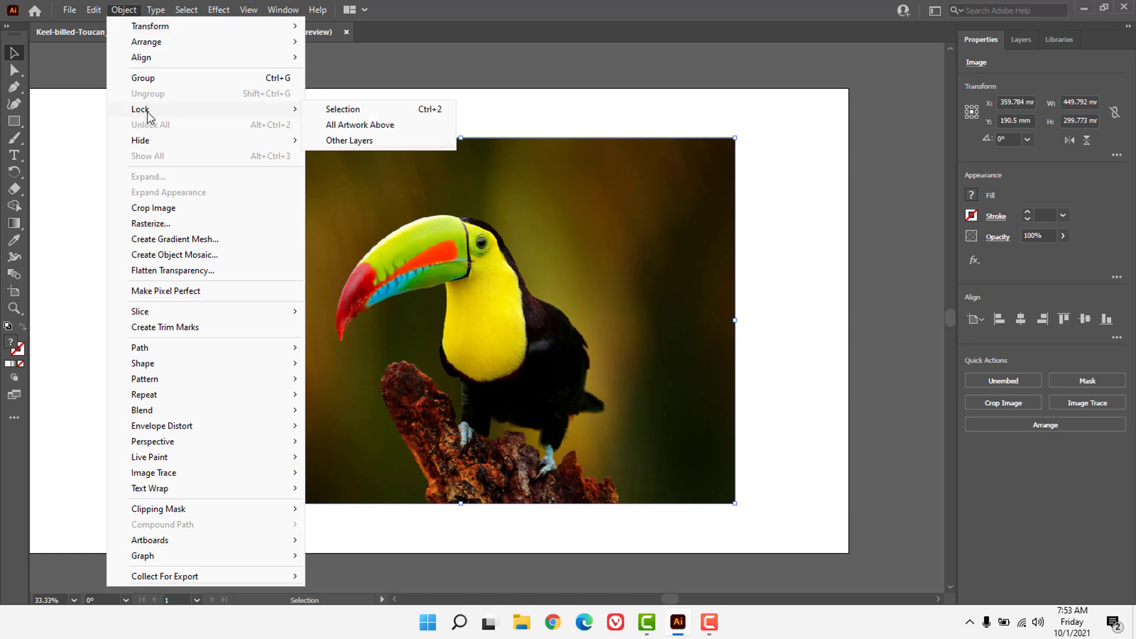
click(431, 110)
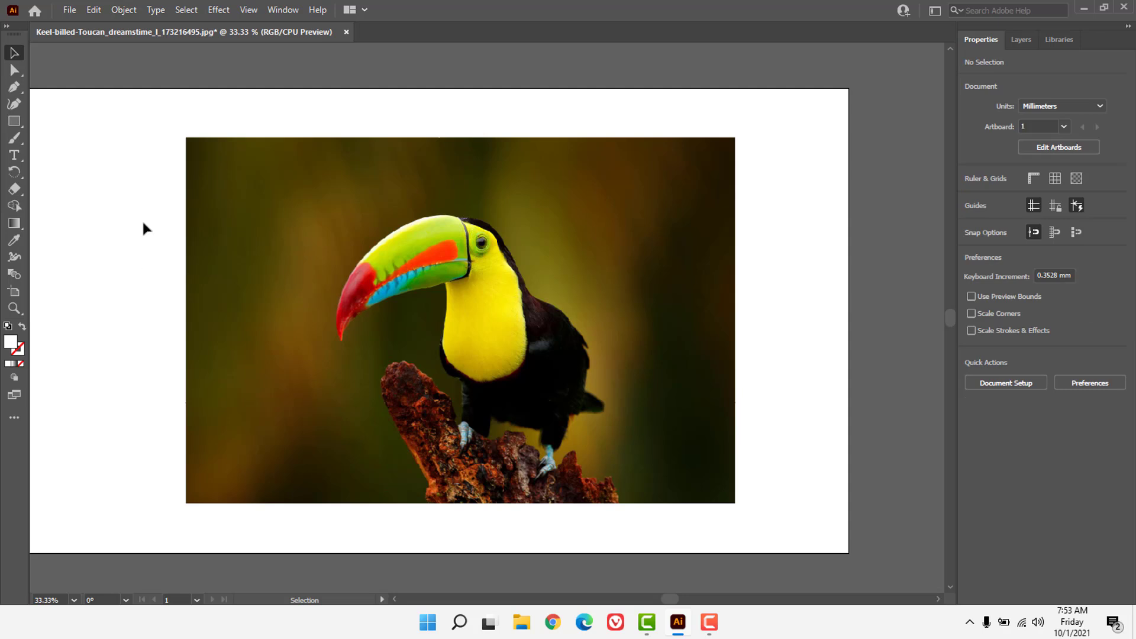
- With the Pen tool, zoom to the branch and place the first anchors up its left edge
click(15, 92)
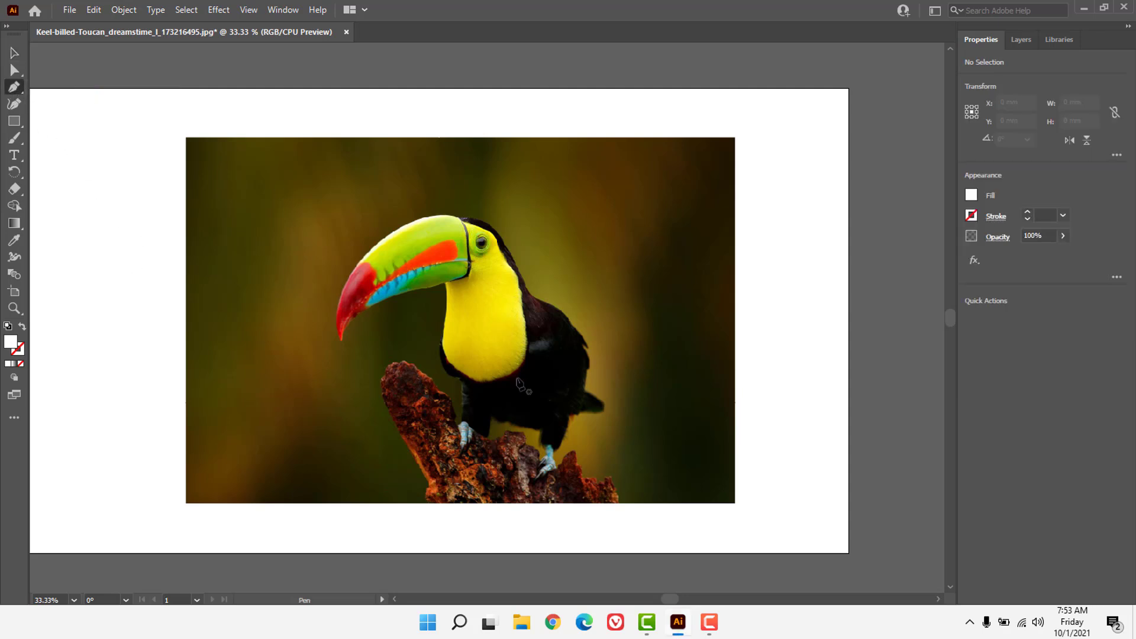
click(504, 470)
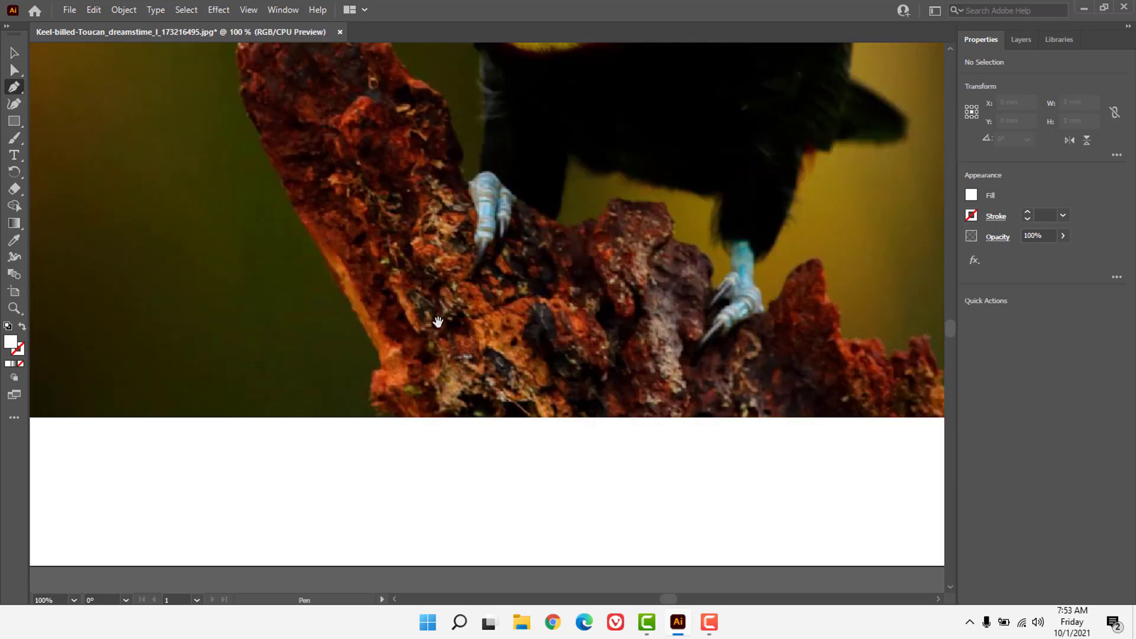
drag(475, 315, 419, 363)
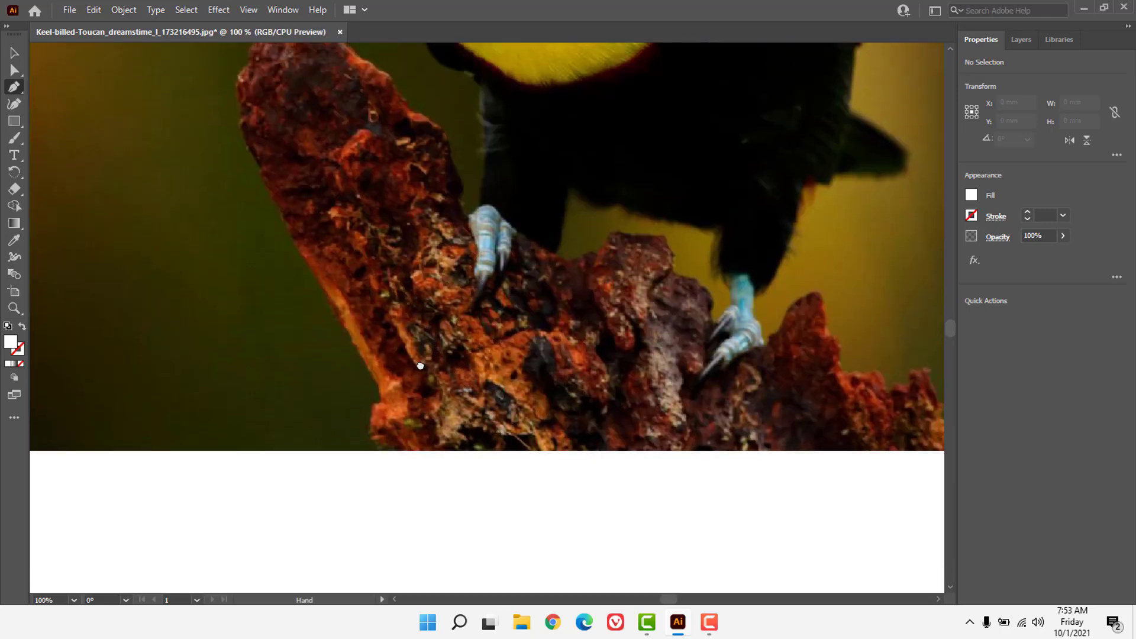
click(421, 378)
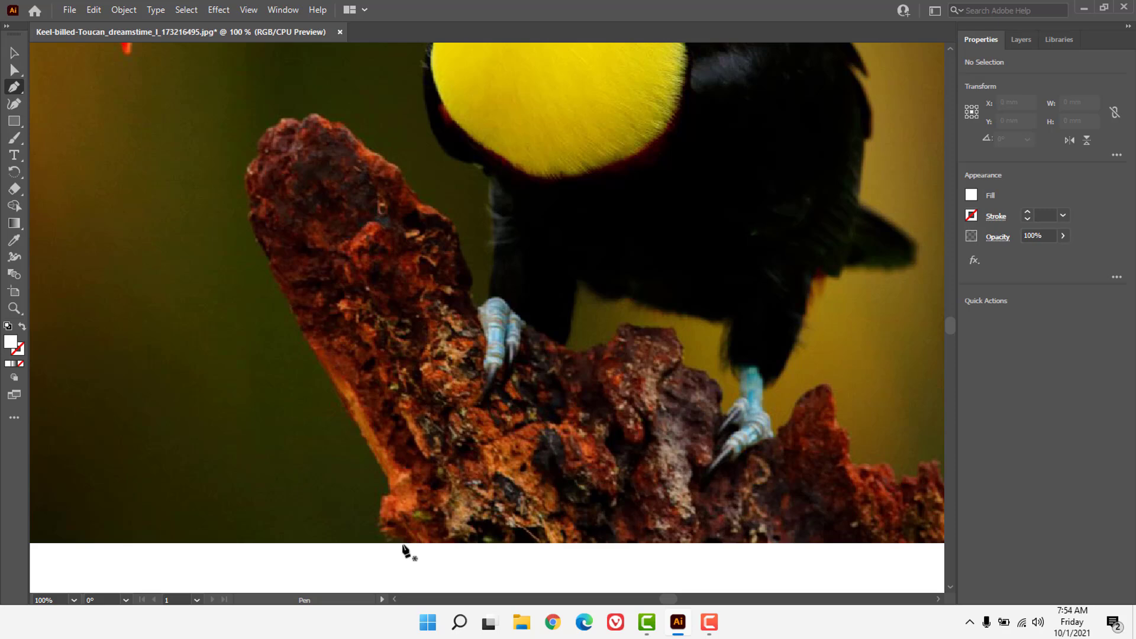
mouse_move(402, 543)
mouse_down()
mouse_move(380, 507)
mouse_move(385, 475)
mouse_up()
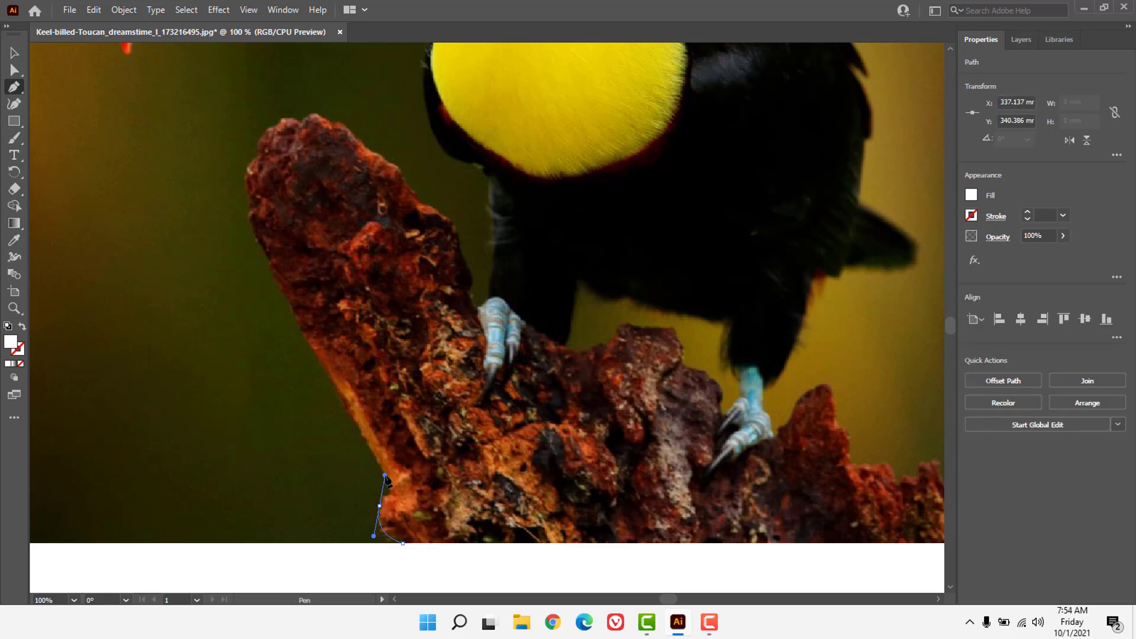
click(394, 491)
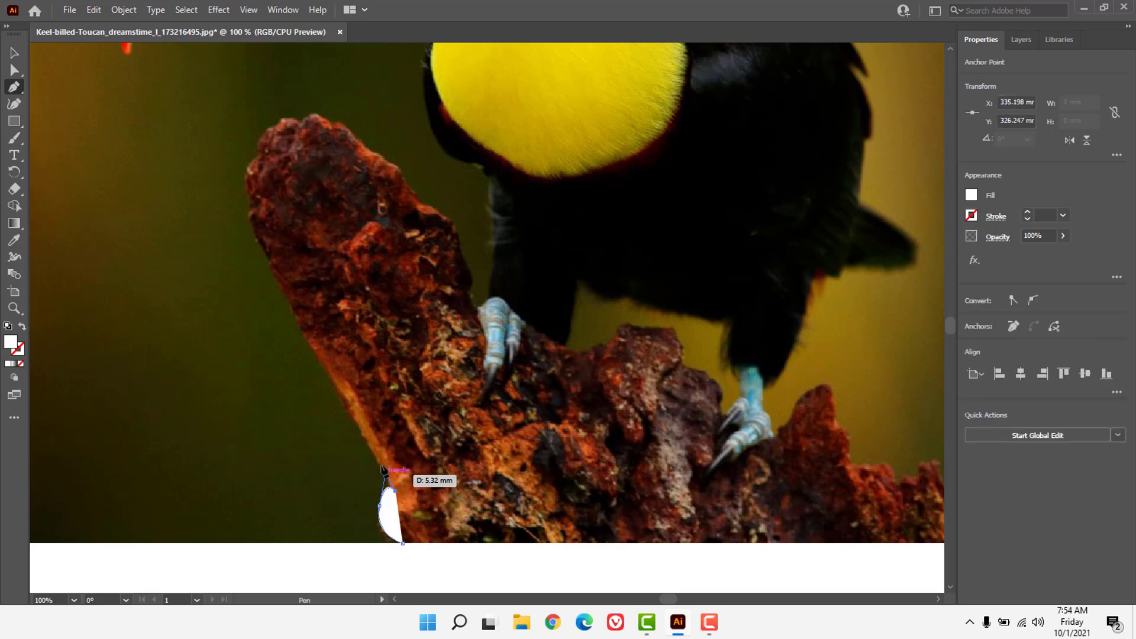
drag(315, 349, 294, 317)
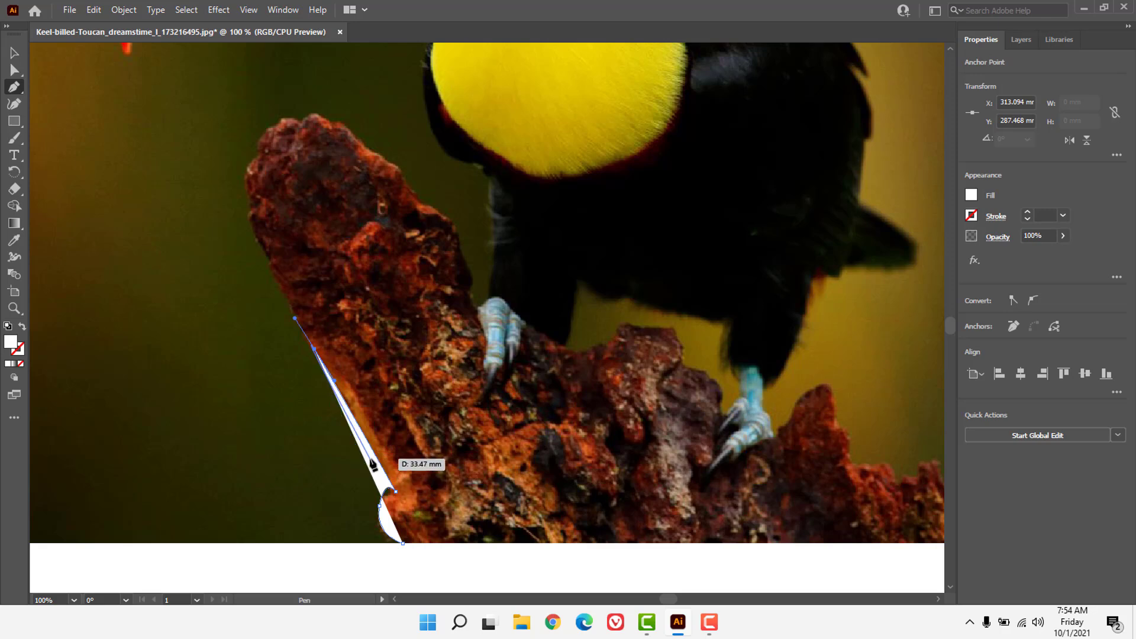
- Set the path fill to None and trace over the branch top, down to the foot and belly
click(21, 365)
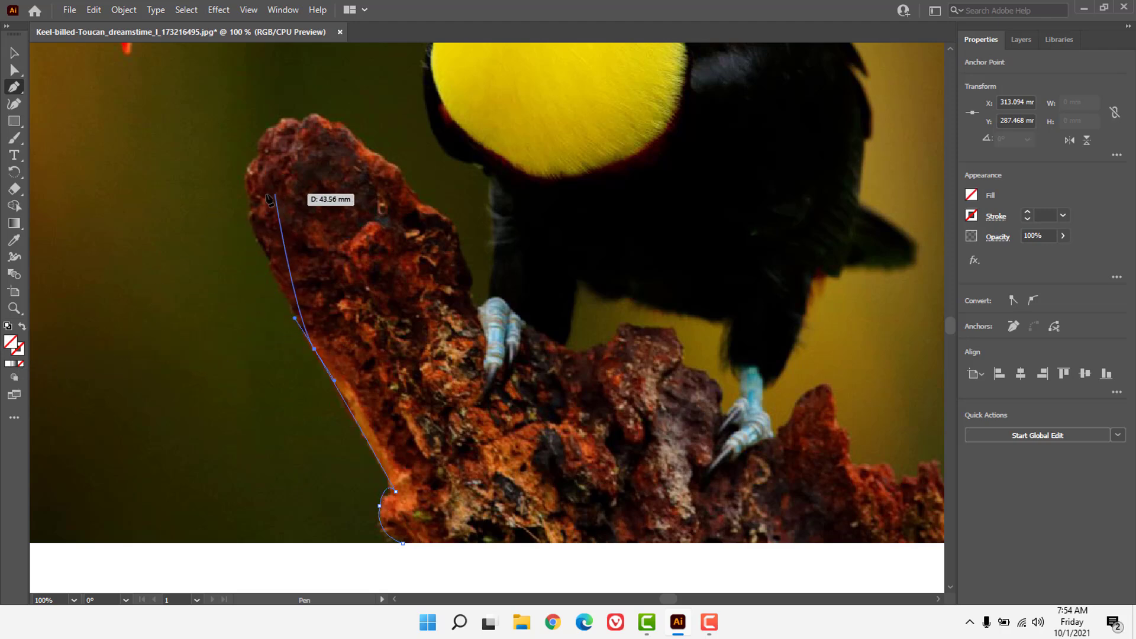
mouse_move(242, 182)
mouse_down()
mouse_move(245, 152)
mouse_move(271, 112)
mouse_move(345, 132)
mouse_move(409, 184)
mouse_up()
click(404, 205)
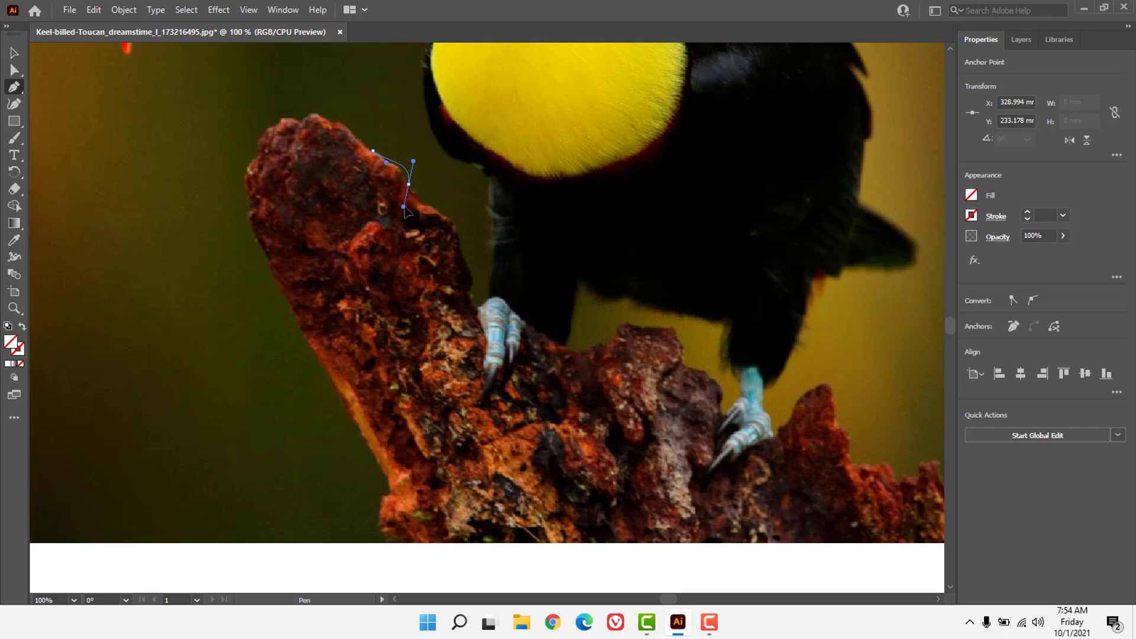
key(ctrl+z)
click(416, 206)
mouse_move(409, 184)
mouse_down()
mouse_move(419, 115)
mouse_move(416, 212)
mouse_move(457, 240)
mouse_up()
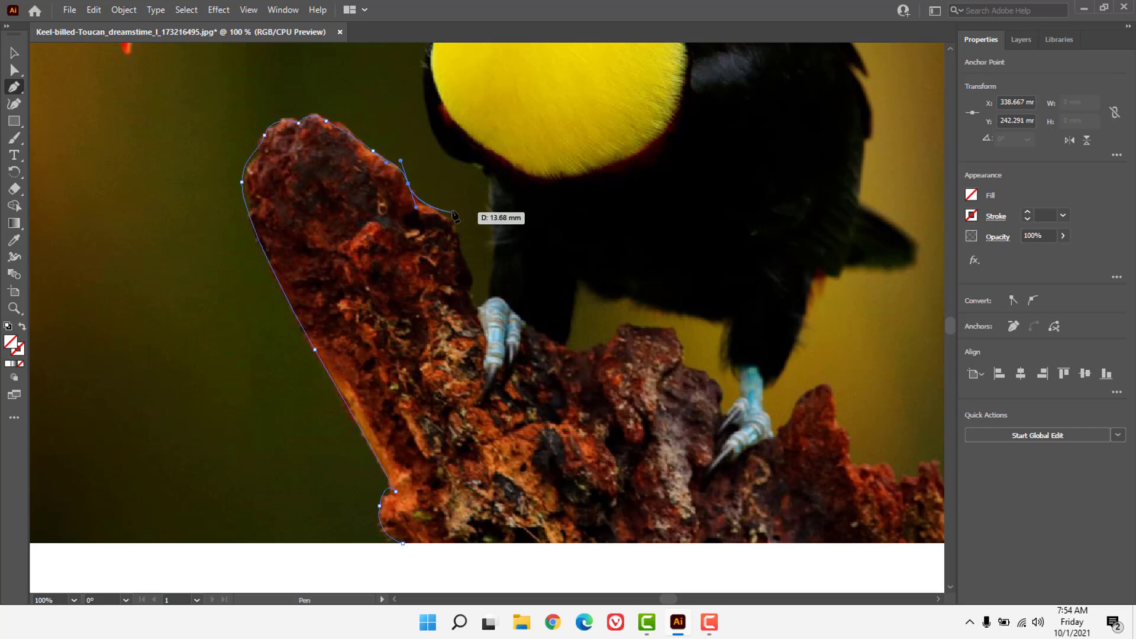
click(462, 255)
click(469, 288)
drag(478, 312, 492, 299)
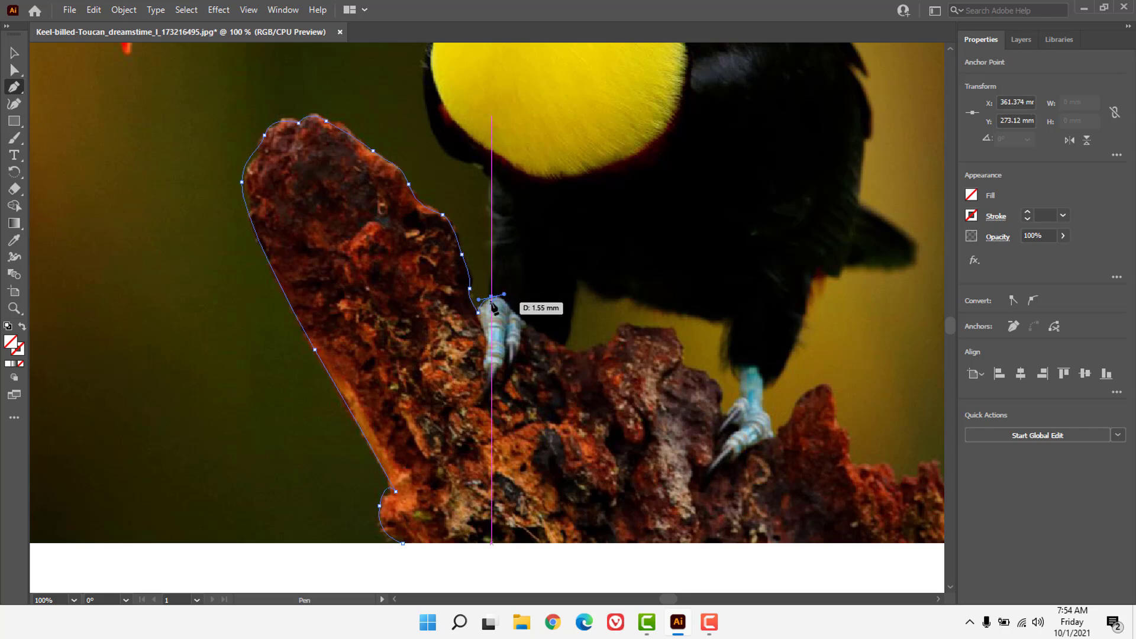
drag(492, 299, 493, 300)
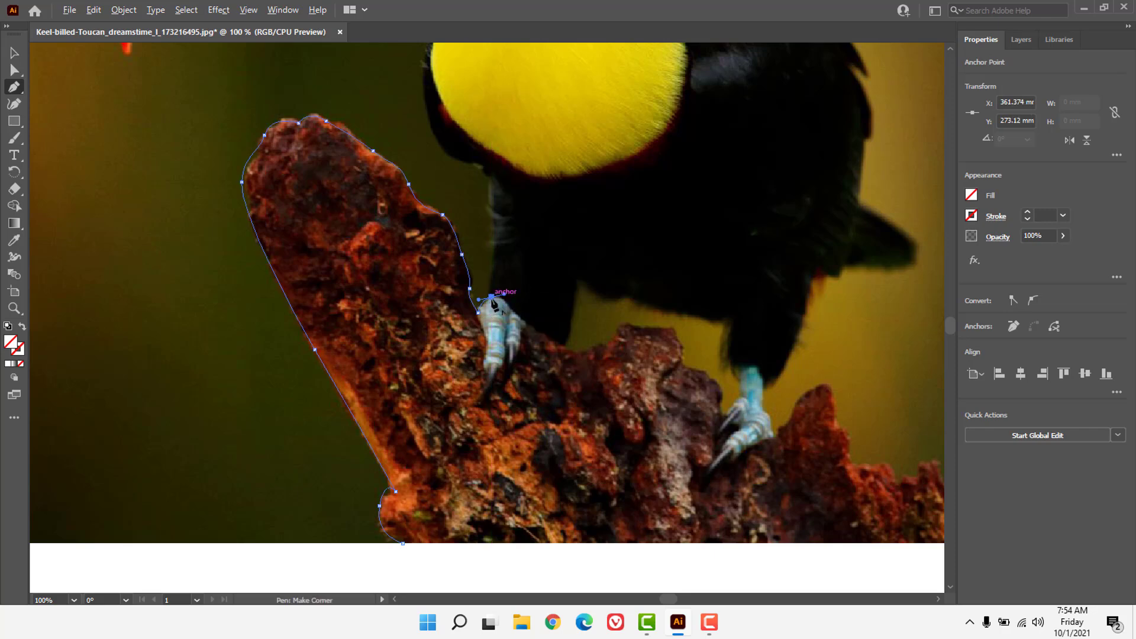
mouse_move(493, 244)
mouse_down()
mouse_move(491, 179)
mouse_move(427, 126)
mouse_move(421, 72)
mouse_move(437, 329)
mouse_move(592, 350)
mouse_move(436, 300)
mouse_move(476, 405)
mouse_move(590, 383)
mouse_up()
- Trace the outline along the yellow chest and lower beak to the beak tip
scroll(426, 178, up, 5)
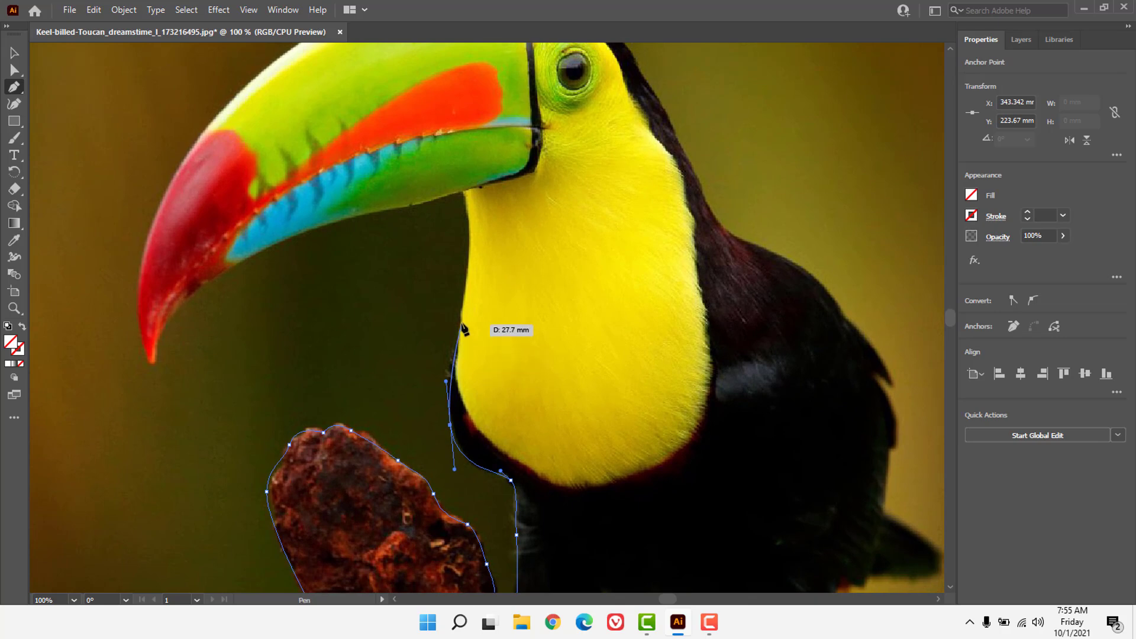
mouse_move(461, 323)
mouse_down()
mouse_move(461, 168)
mouse_move(439, 151)
mouse_up()
drag(462, 191, 463, 199)
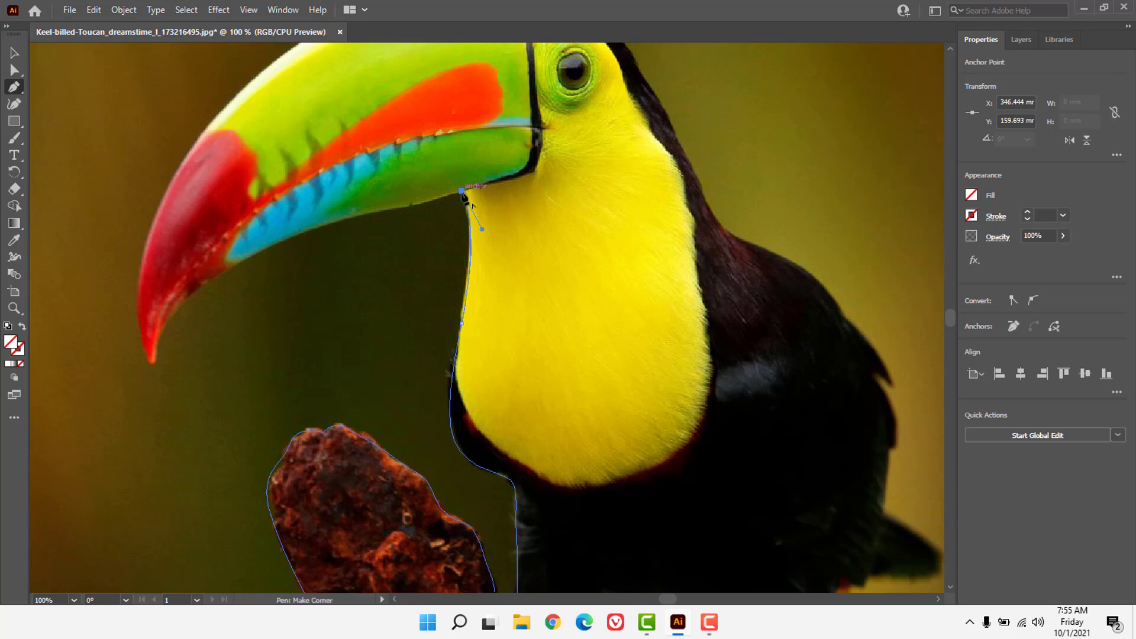
click(401, 208)
drag(360, 213, 337, 228)
click(321, 220)
drag(228, 261, 230, 265)
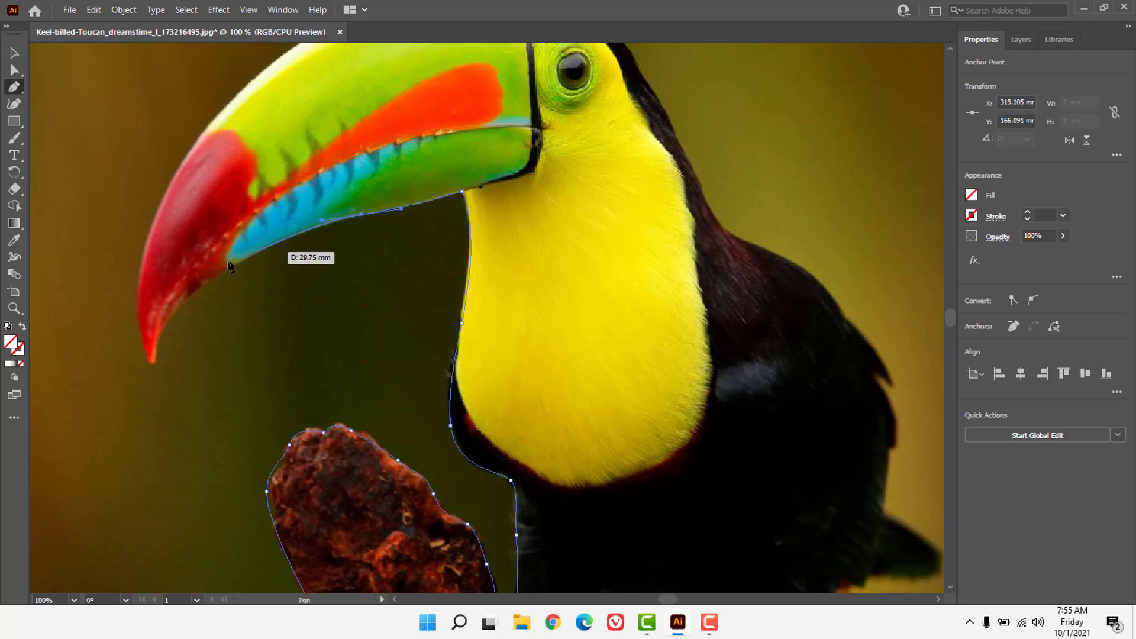
click(157, 336)
drag(155, 360, 142, 329)
- Continue the outline along the upper beak, over the head and down the neck
click(135, 300)
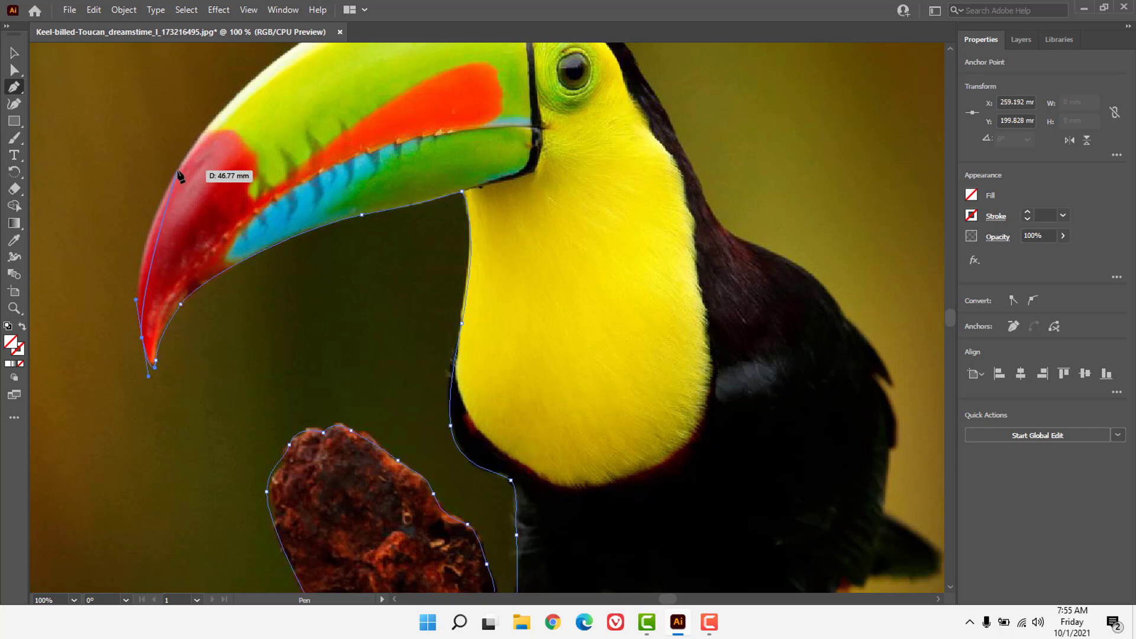
drag(178, 169, 215, 111)
drag(333, 125, 268, 329)
drag(313, 208, 343, 200)
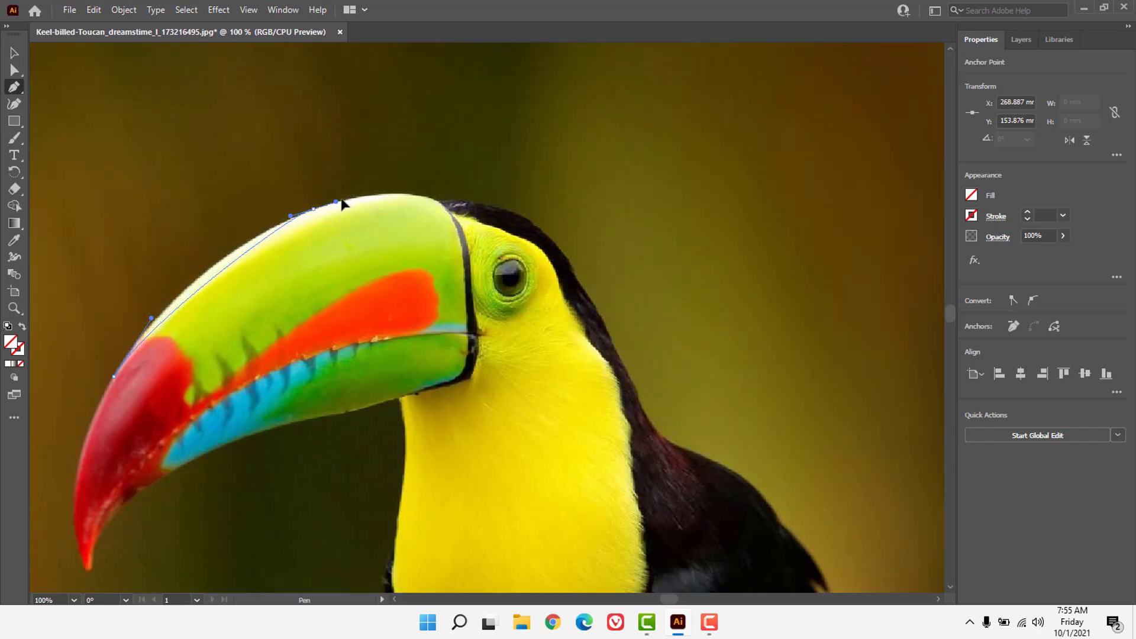
mouse_move(444, 202)
mouse_down()
mouse_move(506, 208)
mouse_move(470, 98)
mouse_up()
click(487, 136)
click(505, 175)
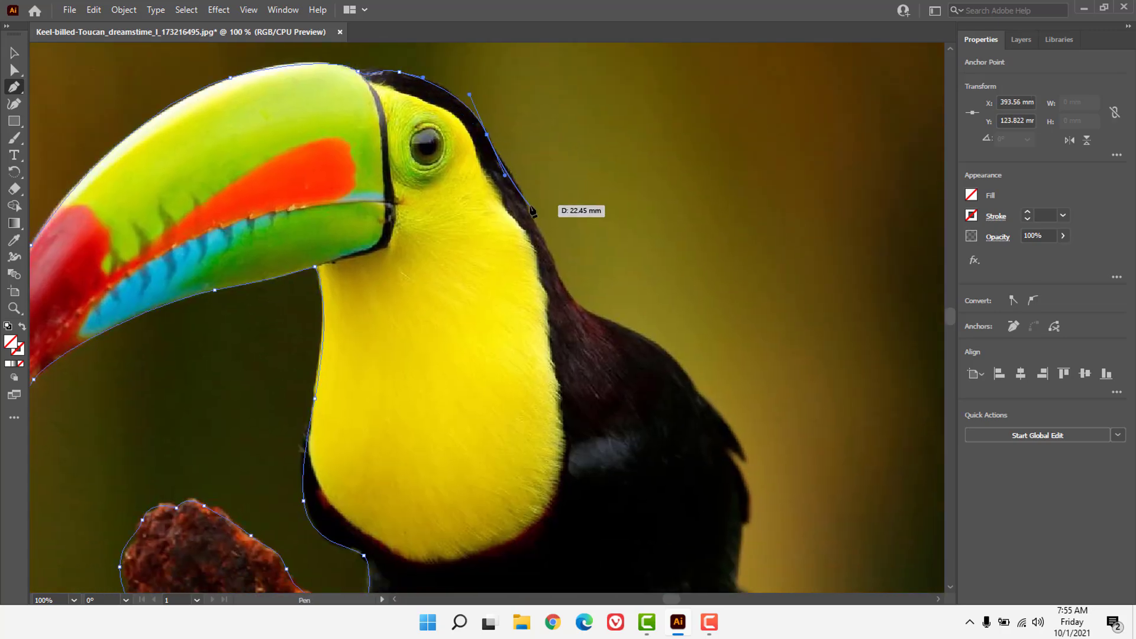
click(528, 208)
click(544, 247)
click(571, 305)
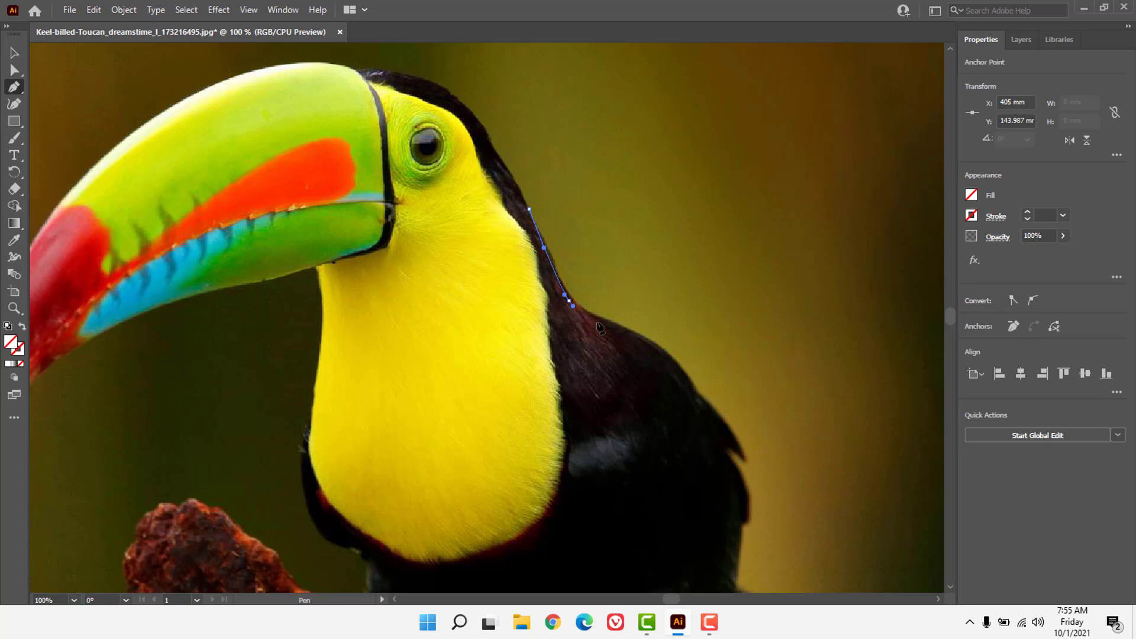
- Extend the outline down the toucan's back, replacing one misplaced anchor
click(642, 337)
key(ctrl+z)
drag(627, 330, 646, 339)
drag(687, 414, 595, 247)
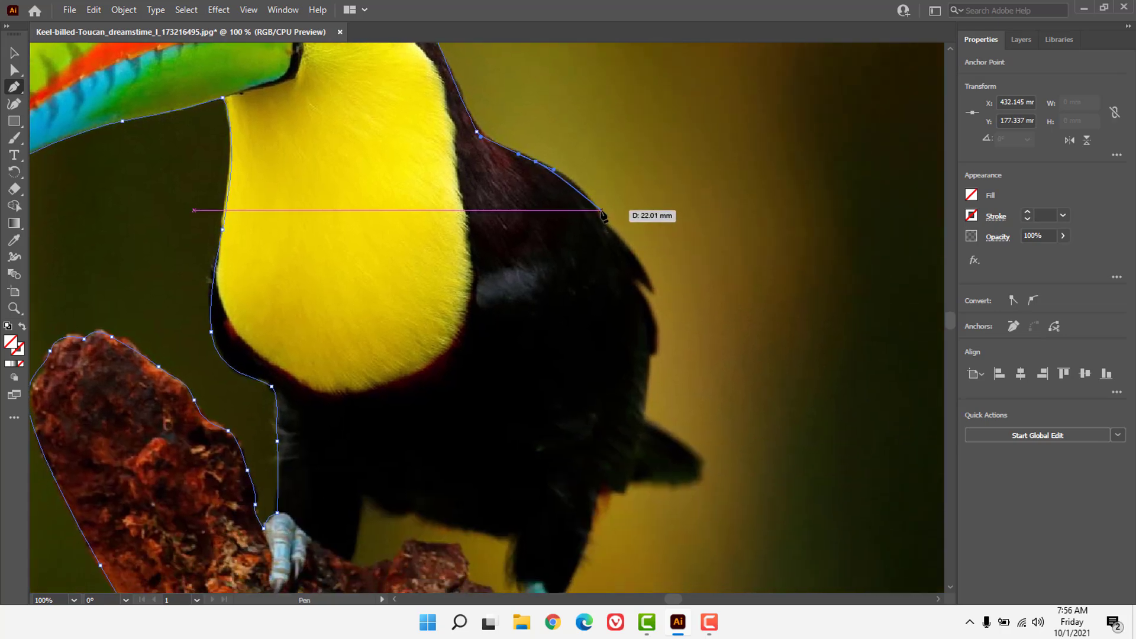
click(593, 207)
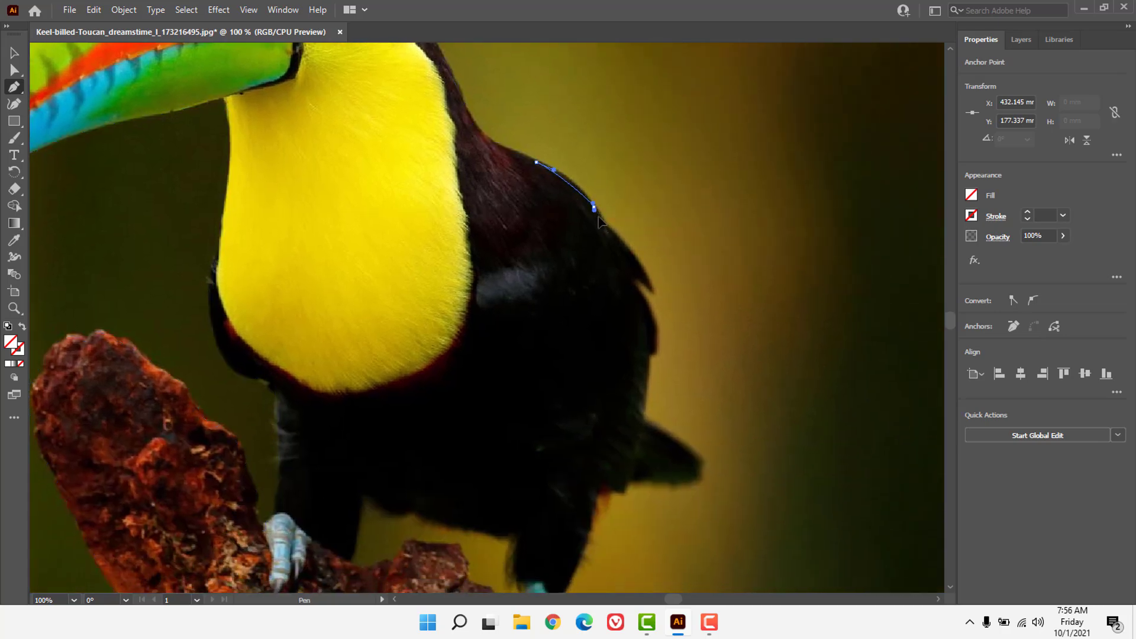
click(634, 255)
drag(646, 273, 649, 286)
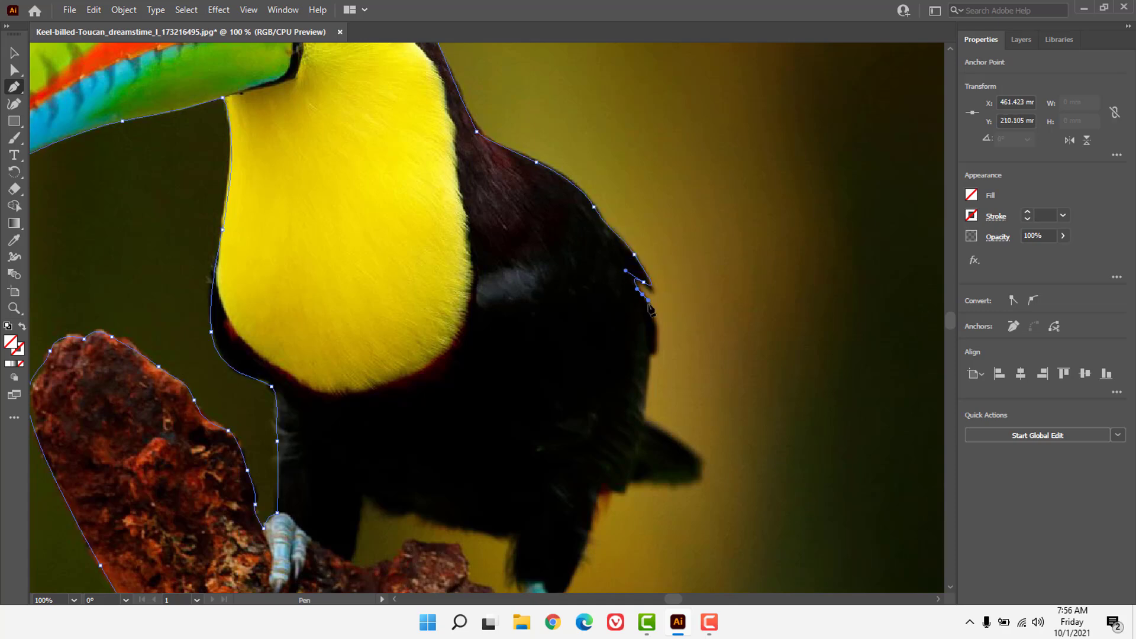
drag(653, 354, 649, 369)
scroll(649, 372, down, 3)
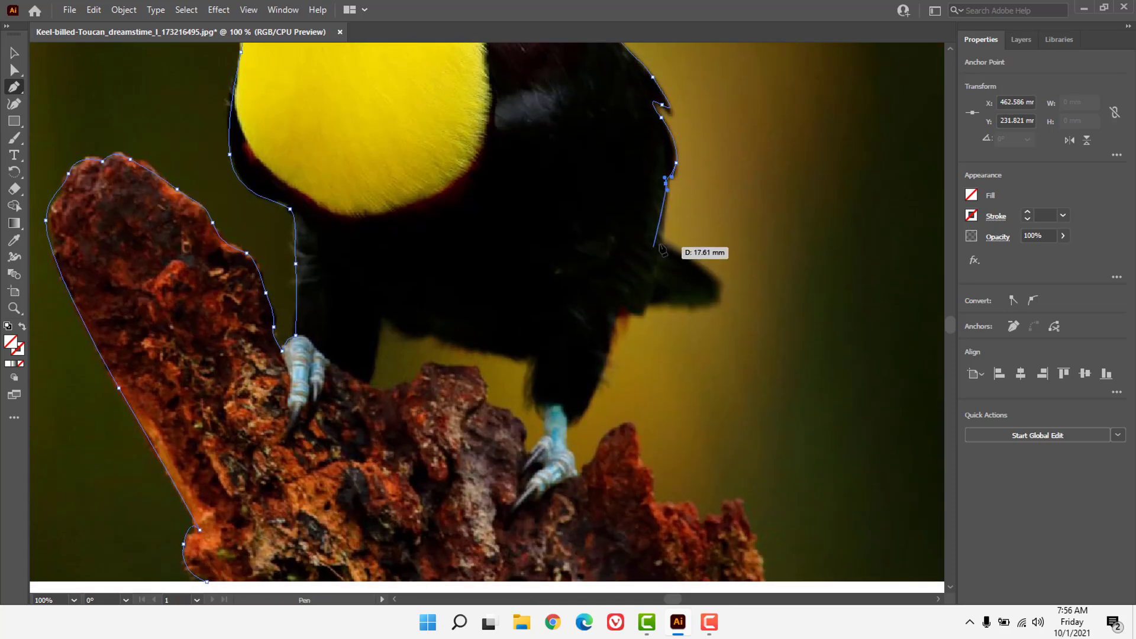
- Trace around the tail tip and back to a sharp corner at the right foot
drag(668, 249, 713, 279)
click(710, 273)
click(710, 304)
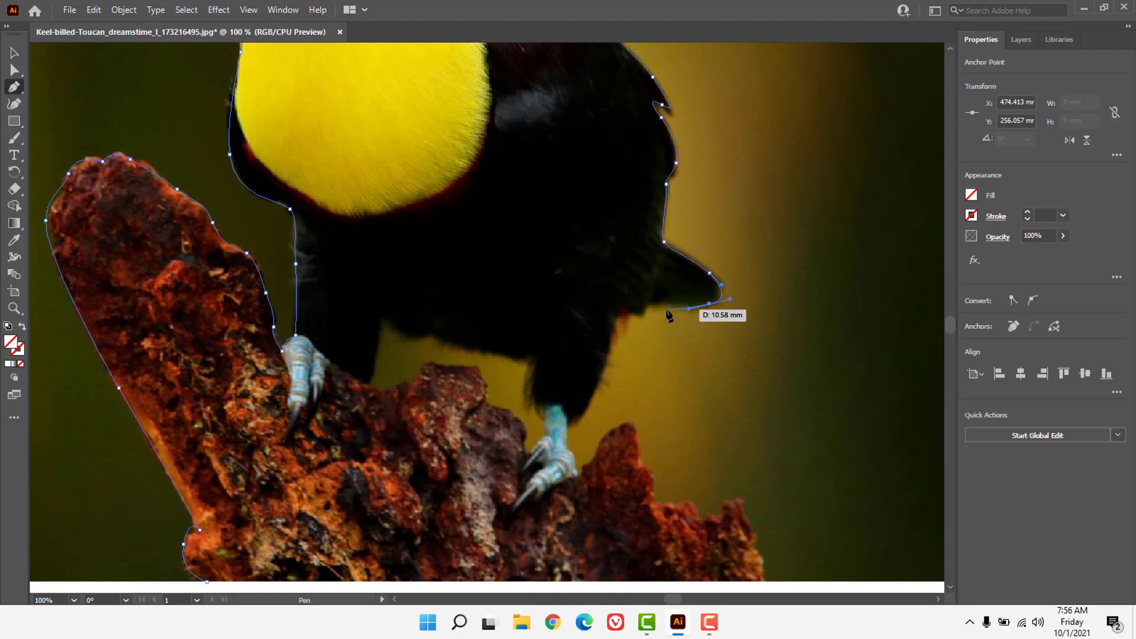
drag(650, 303, 604, 341)
scroll(597, 384, down, 3)
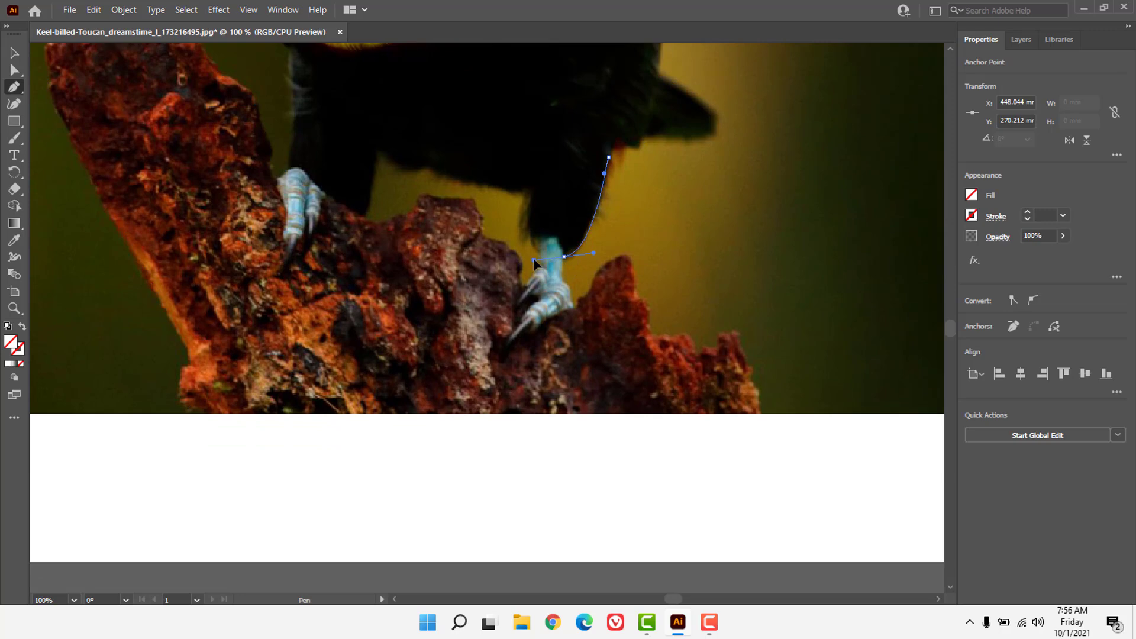
mouse_move(563, 256)
mouse_down()
mouse_move(593, 254)
mouse_move(569, 283)
mouse_move(586, 300)
mouse_move(613, 266)
mouse_up()
click(563, 256)
drag(645, 306, 652, 322)
- Follow the jagged rock edge to its bottom-right corner and close the path at the start anchor
click(670, 333)
click(710, 350)
click(732, 326)
drag(741, 353, 756, 377)
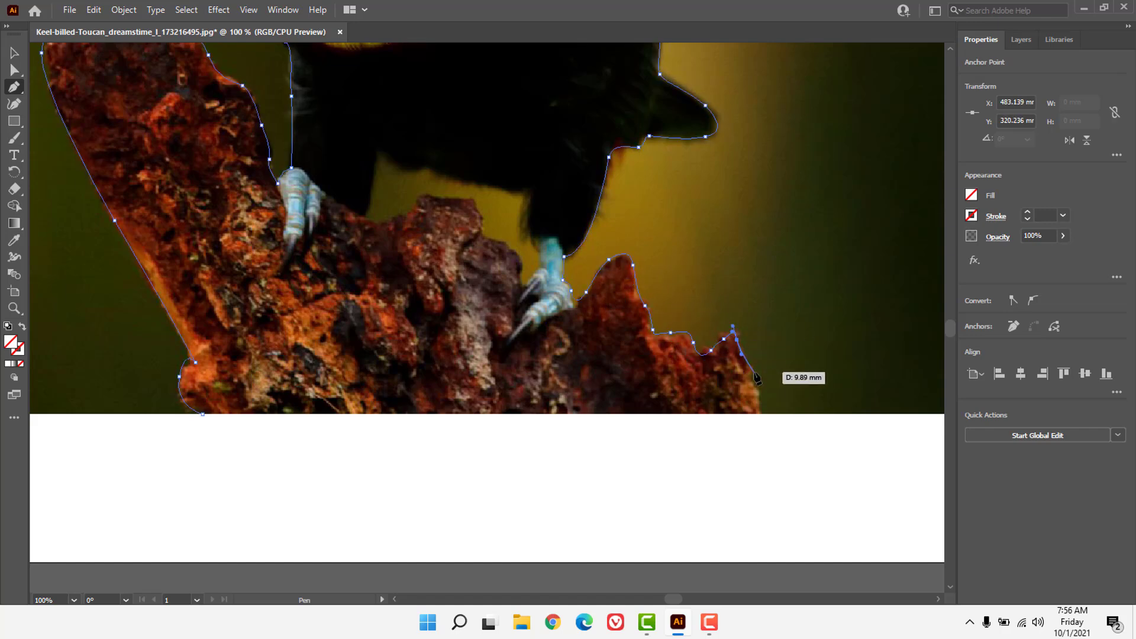
click(760, 414)
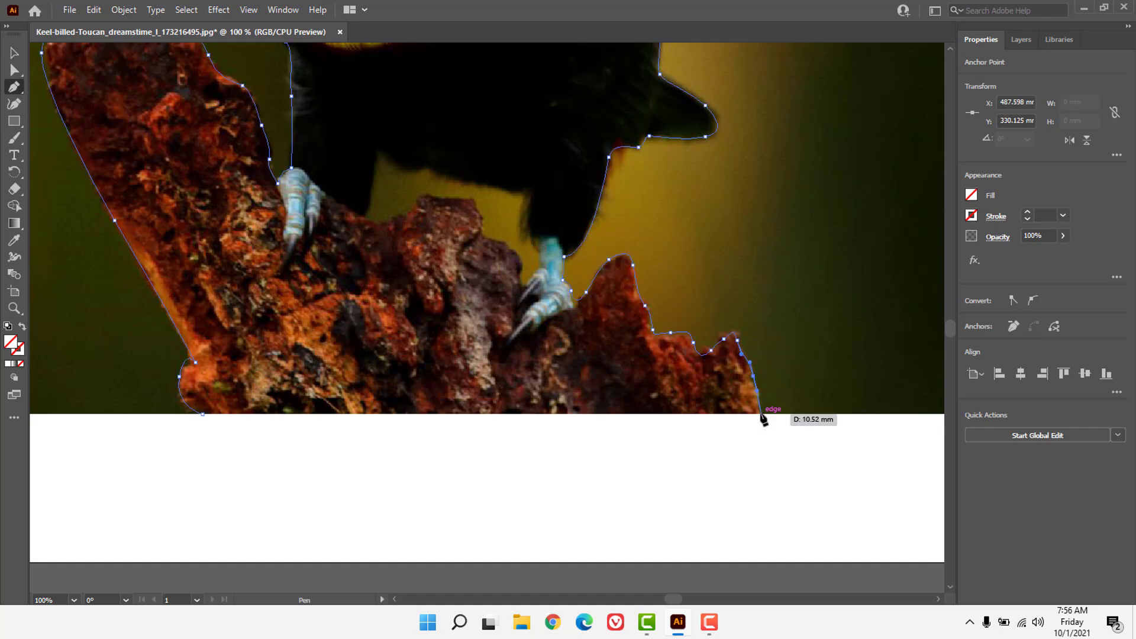
click(201, 414)
scroll(485, 283, up, 3)
scroll(438, 299, up, 2)
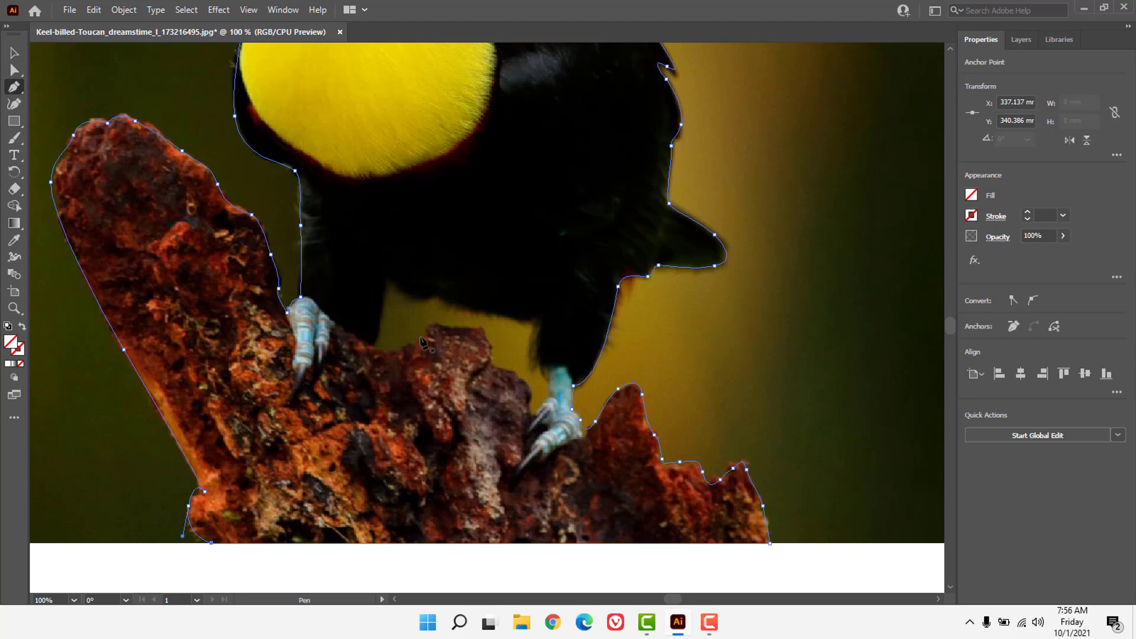
- Trace the gap between the toucan's belly, legs and rock as a closed shape
click(427, 328)
click(399, 348)
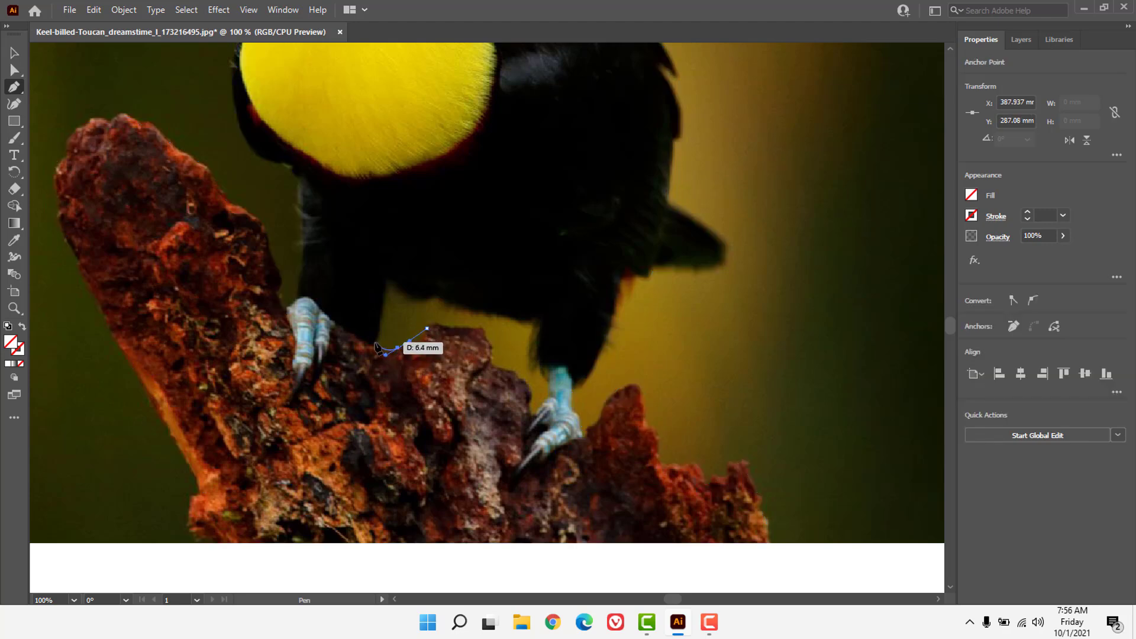
click(373, 347)
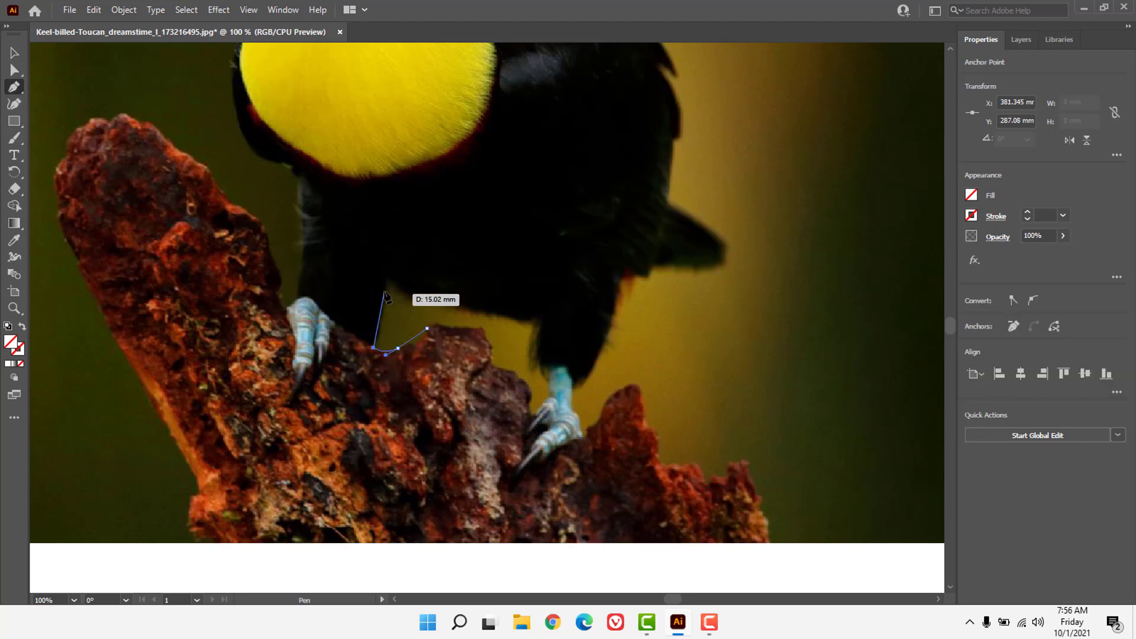
click(463, 308)
mouse_move(504, 315)
mouse_down()
mouse_move(523, 325)
mouse_move(542, 410)
mouse_up()
click(534, 417)
click(522, 380)
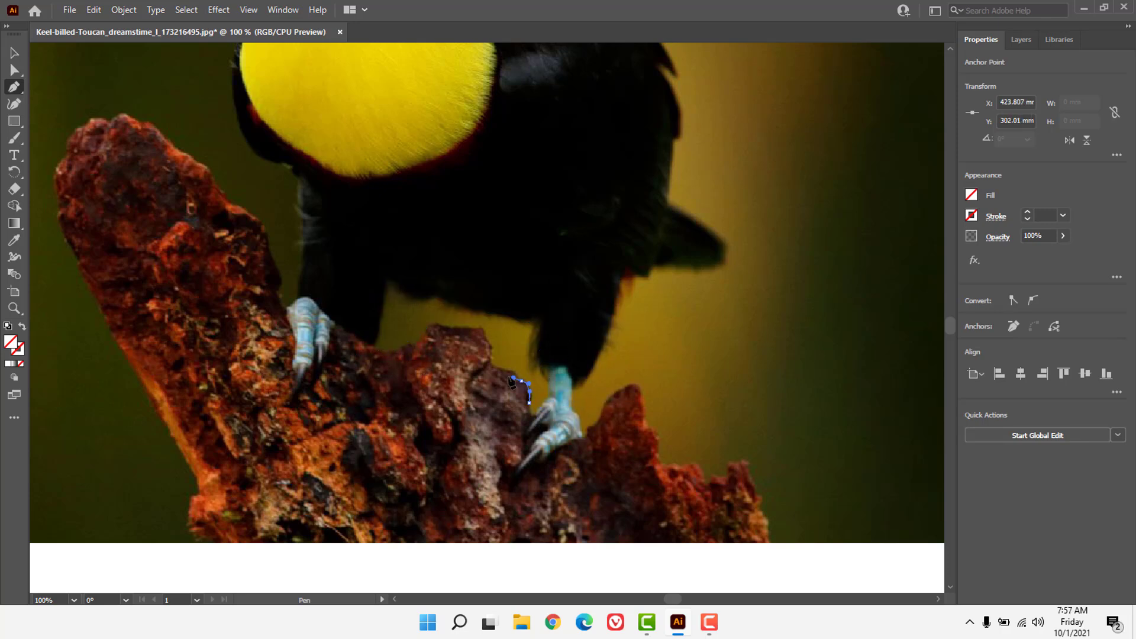
click(495, 368)
click(488, 333)
click(439, 325)
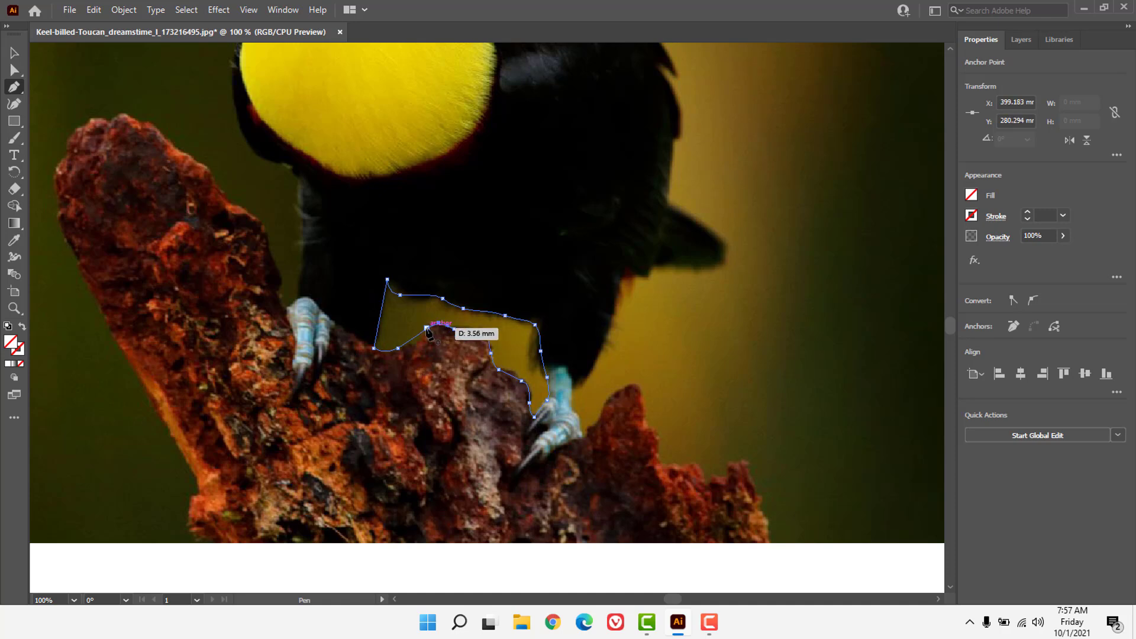
click(428, 326)
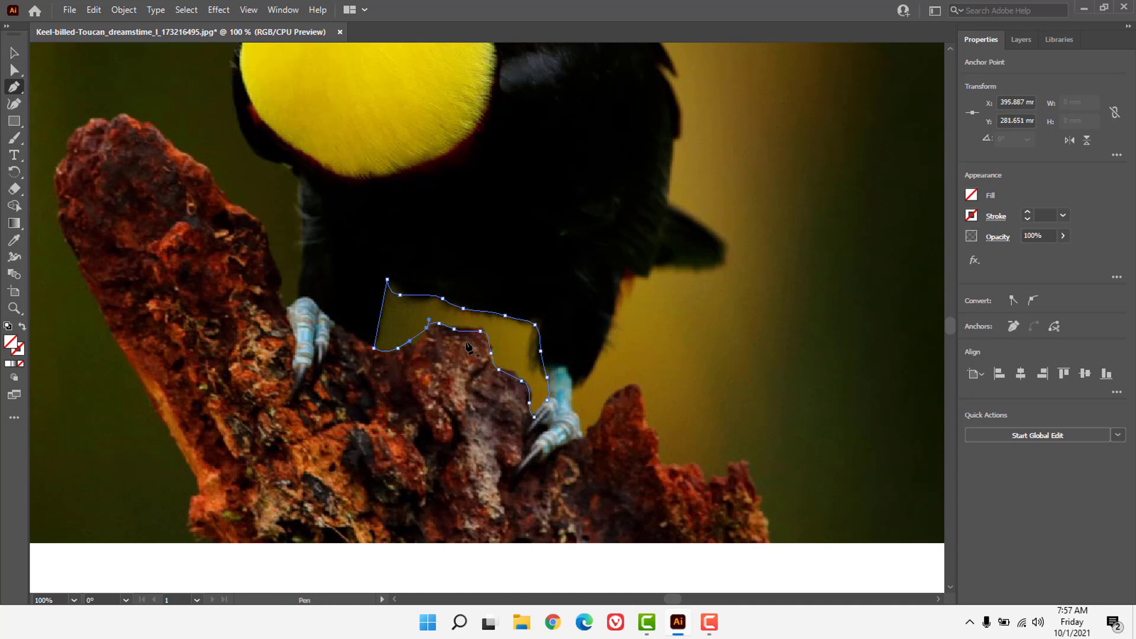
- Zoom out and marquee-select both traced outlines with the Selection tool
ctrl+alt+click(503, 220)
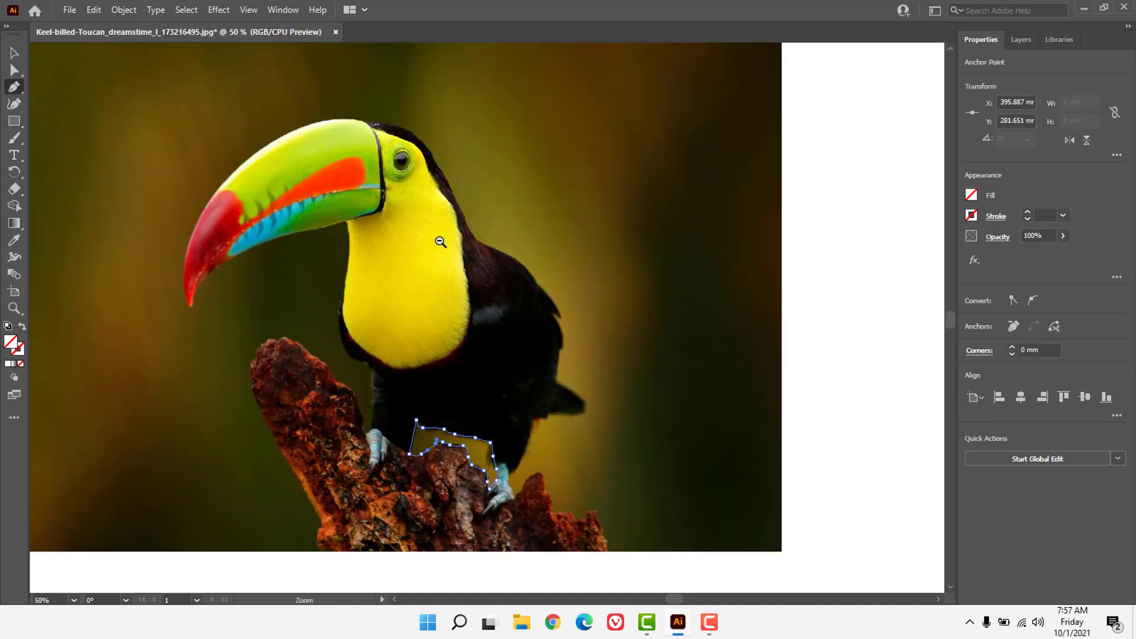
ctrl+alt+click(441, 244)
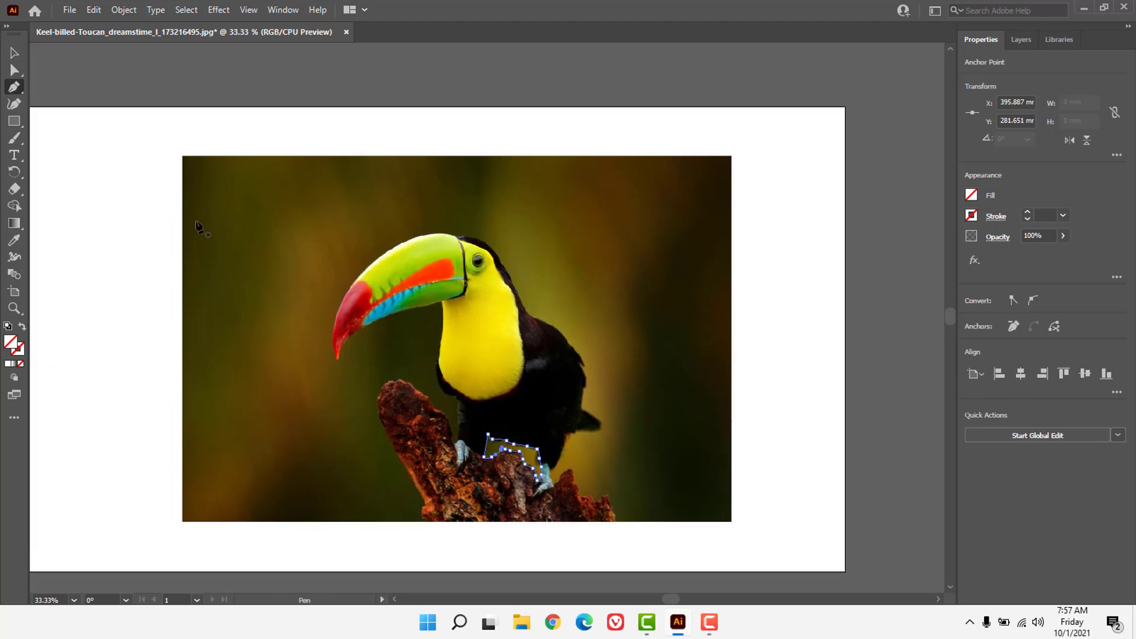
click(15, 52)
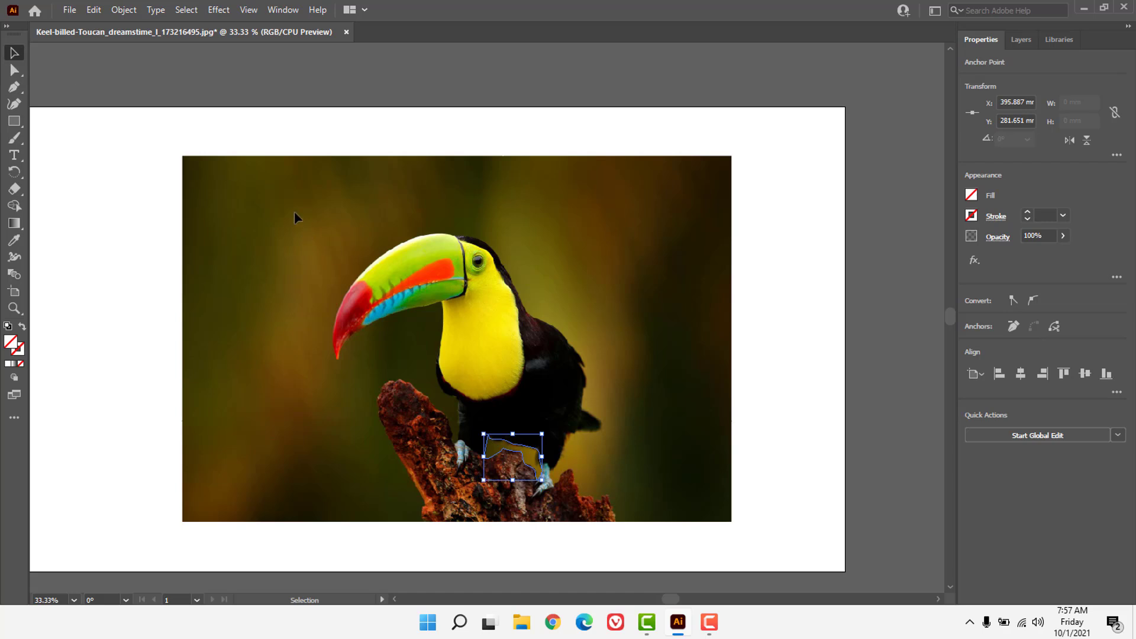
drag(294, 212, 613, 467)
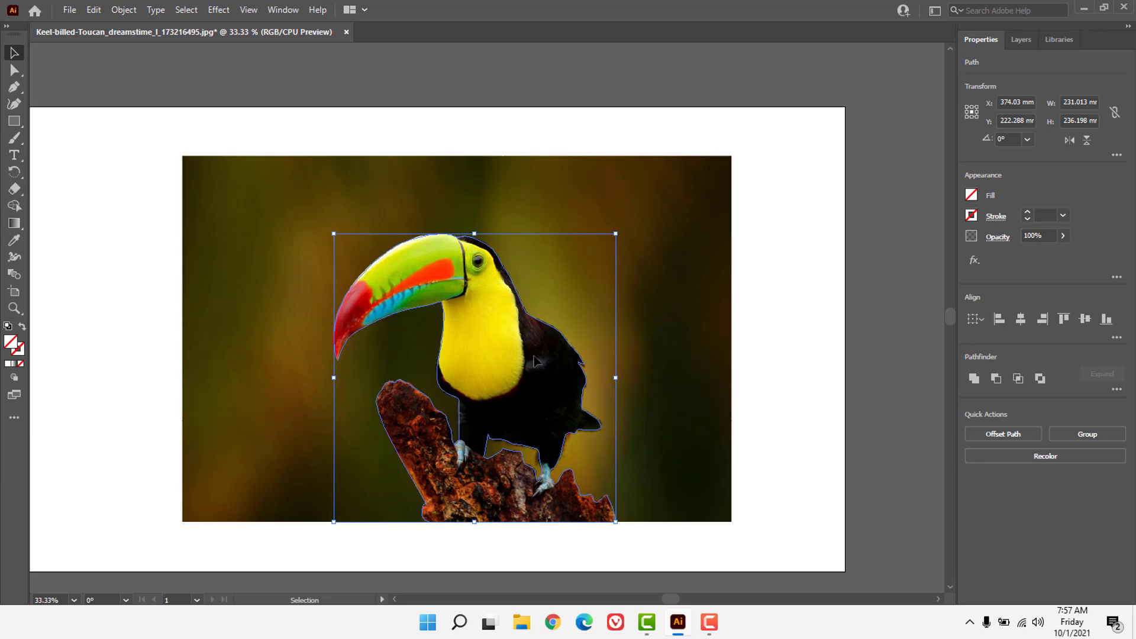
- Group the toucan outline with the gap shape and deselect
right_click(544, 379)
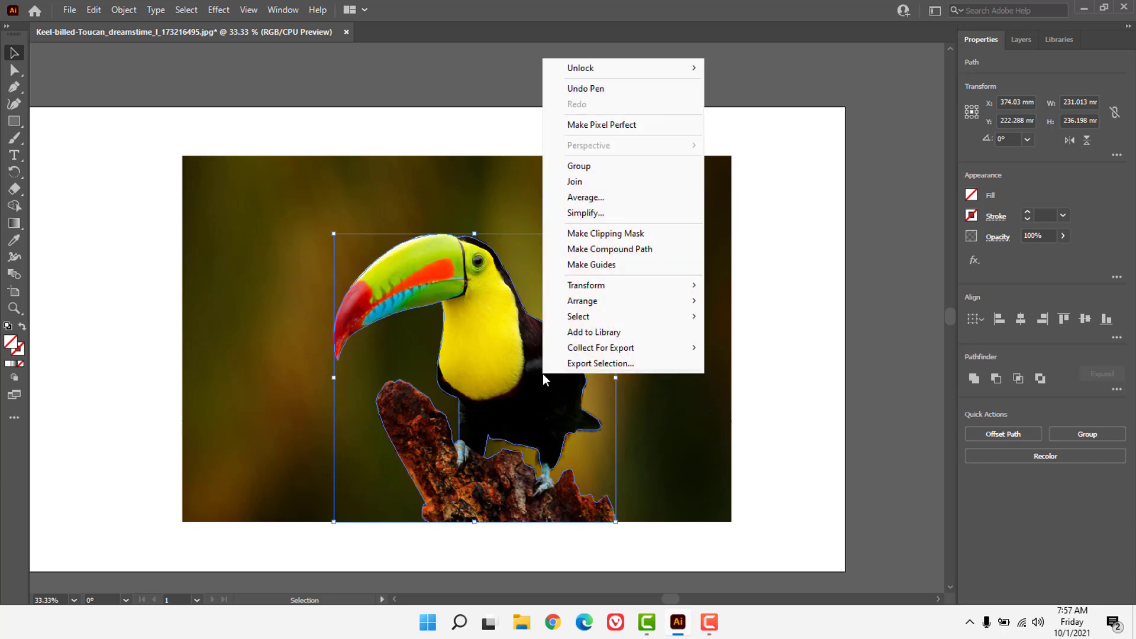
click(577, 167)
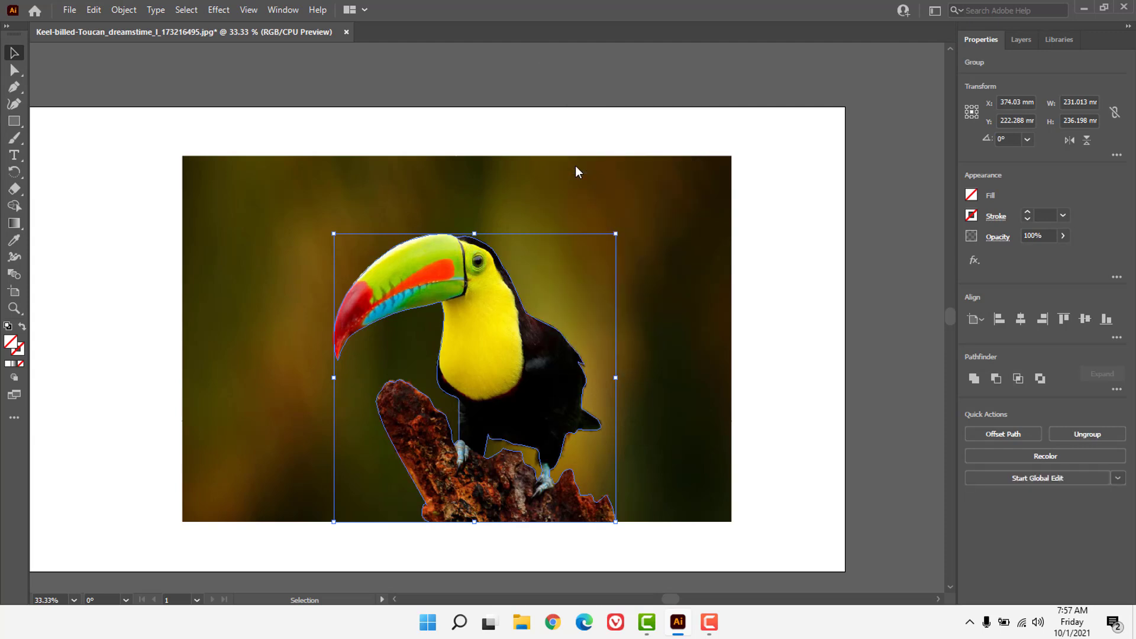
click(165, 214)
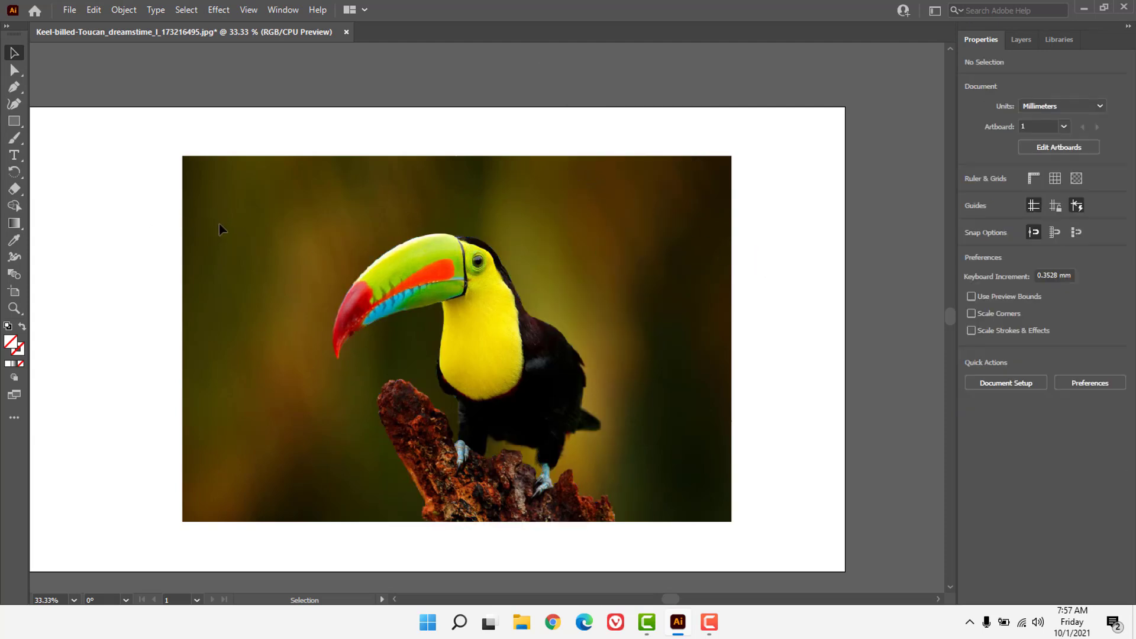
click(125, 10)
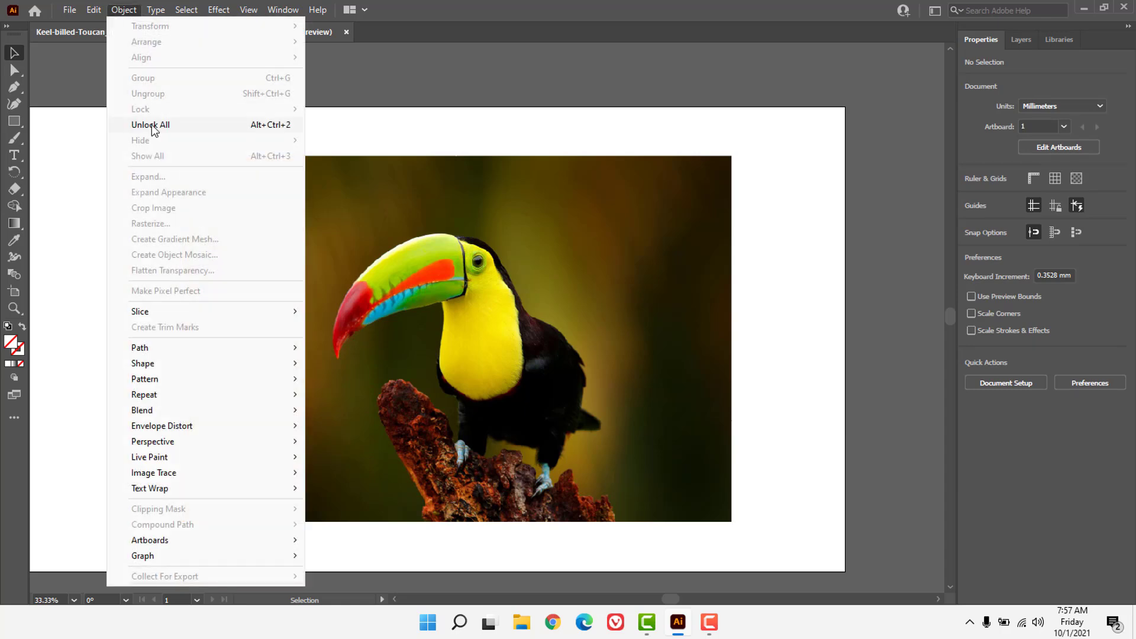
- Unlock the photo and select the grouped outlines, checking them in Outline view
click(274, 126)
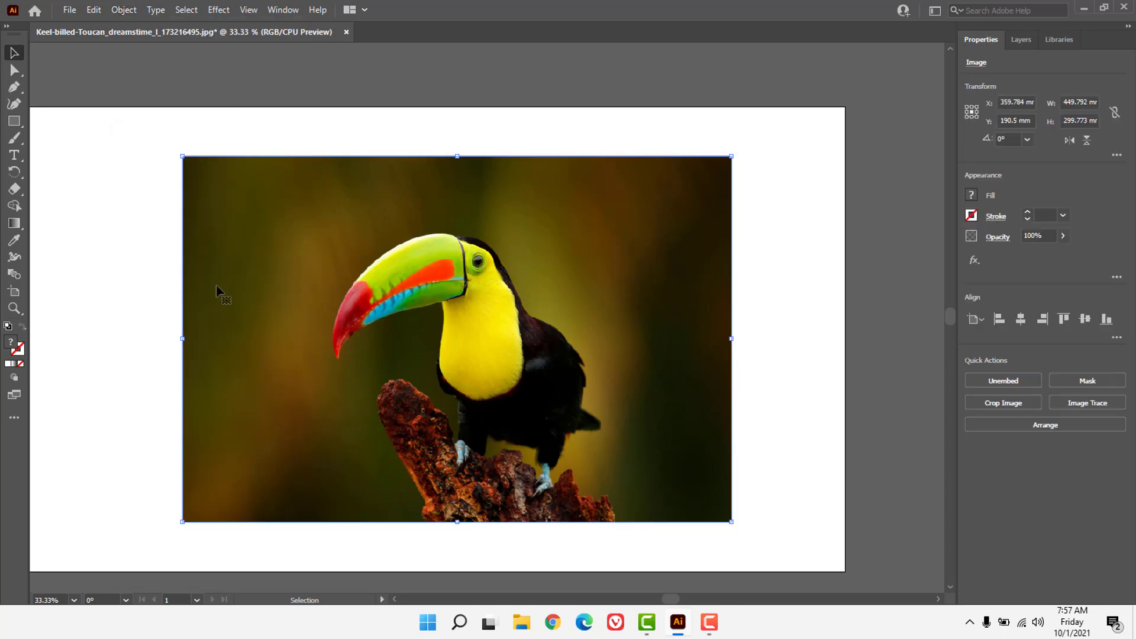
key(ctrl+y)
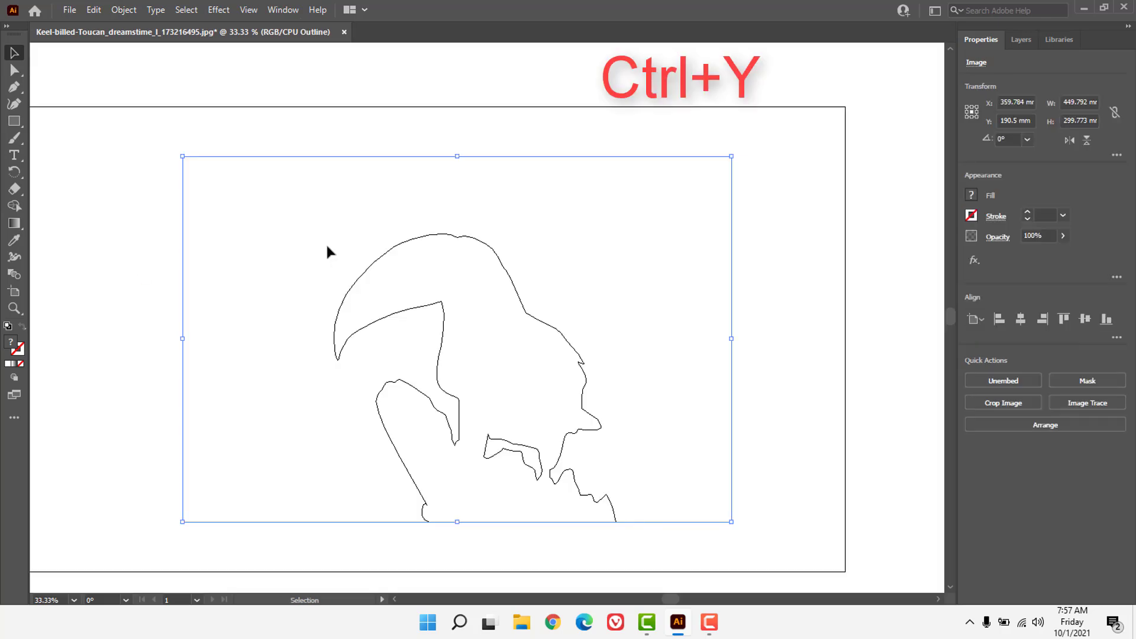
click(443, 342)
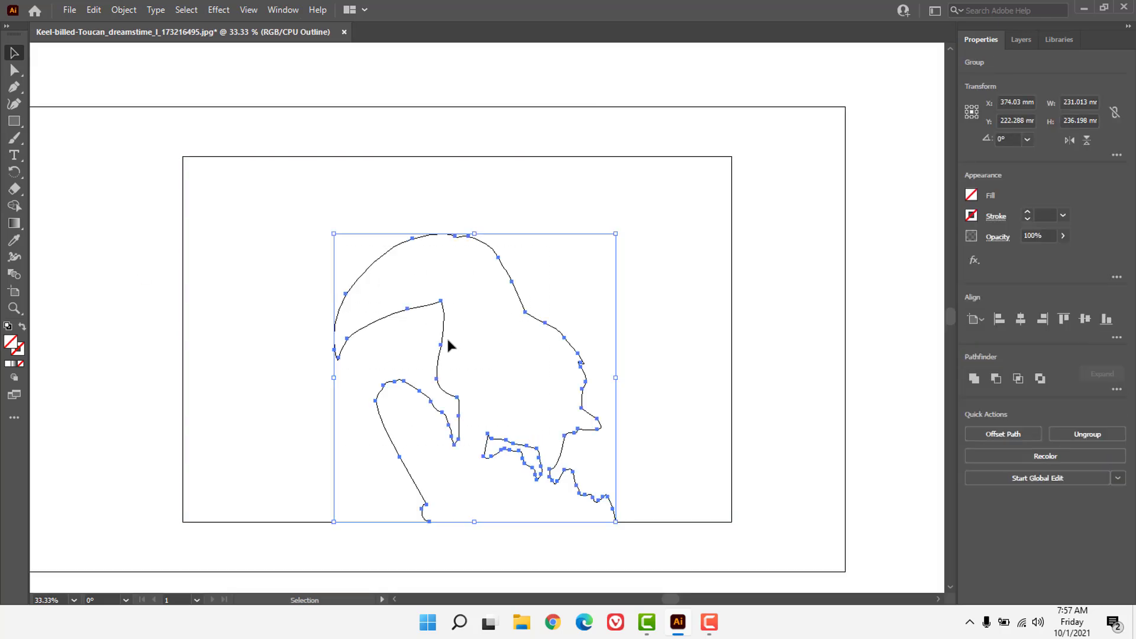
key(ctrl+y)
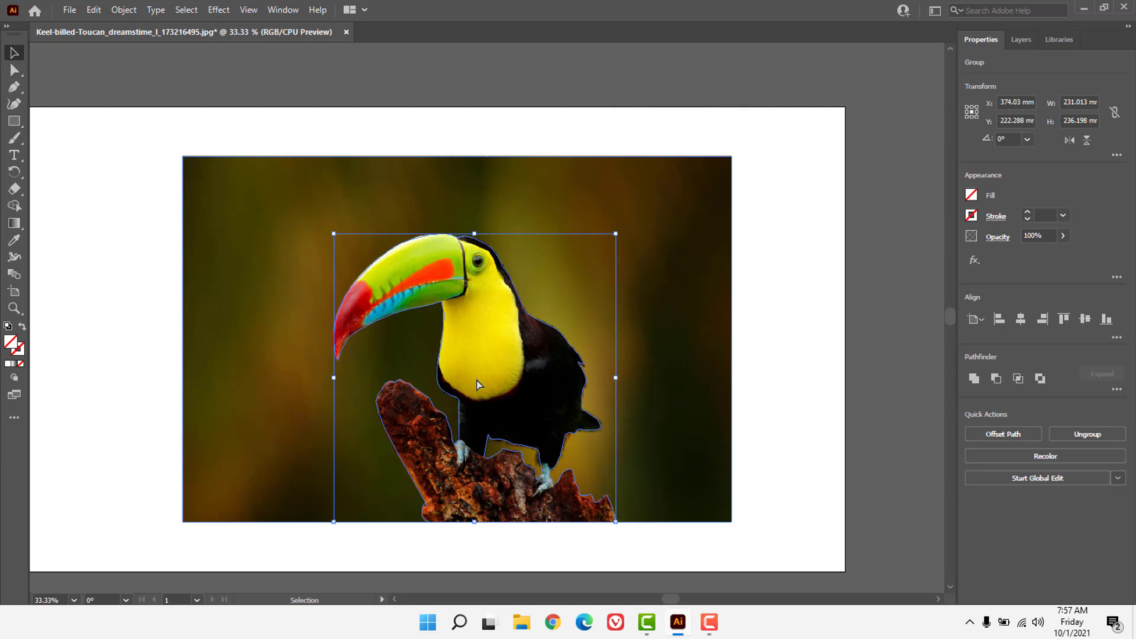
- Clip the photo to the grouped outlines, then release the faulty clipping mask (Ctrl+Alt+7)
shift+click(231, 239)
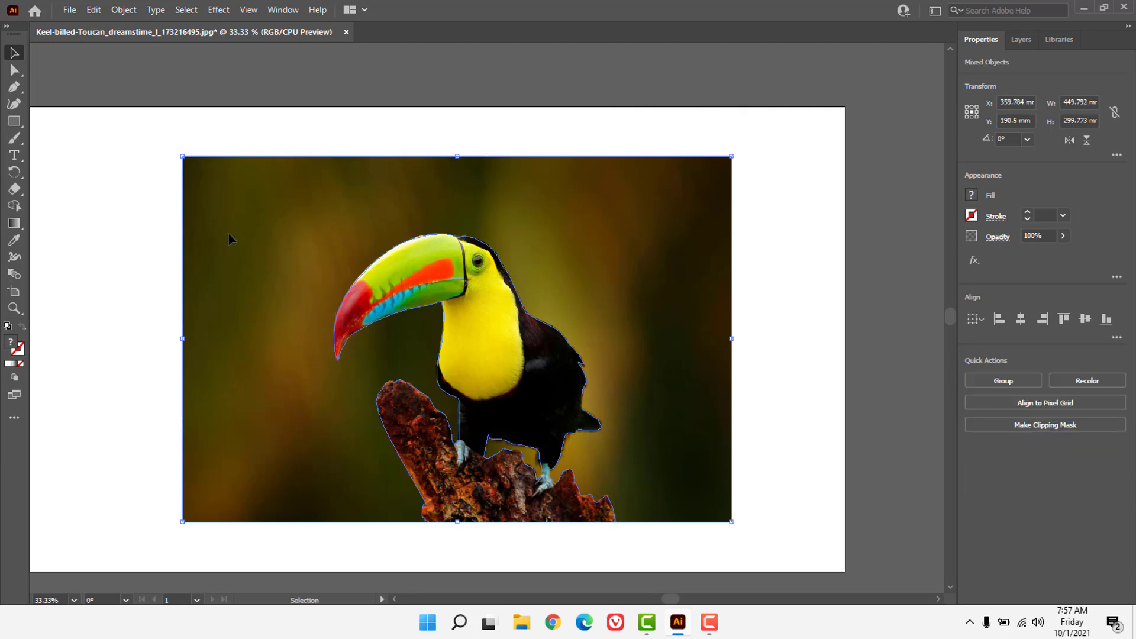
right_click(533, 232)
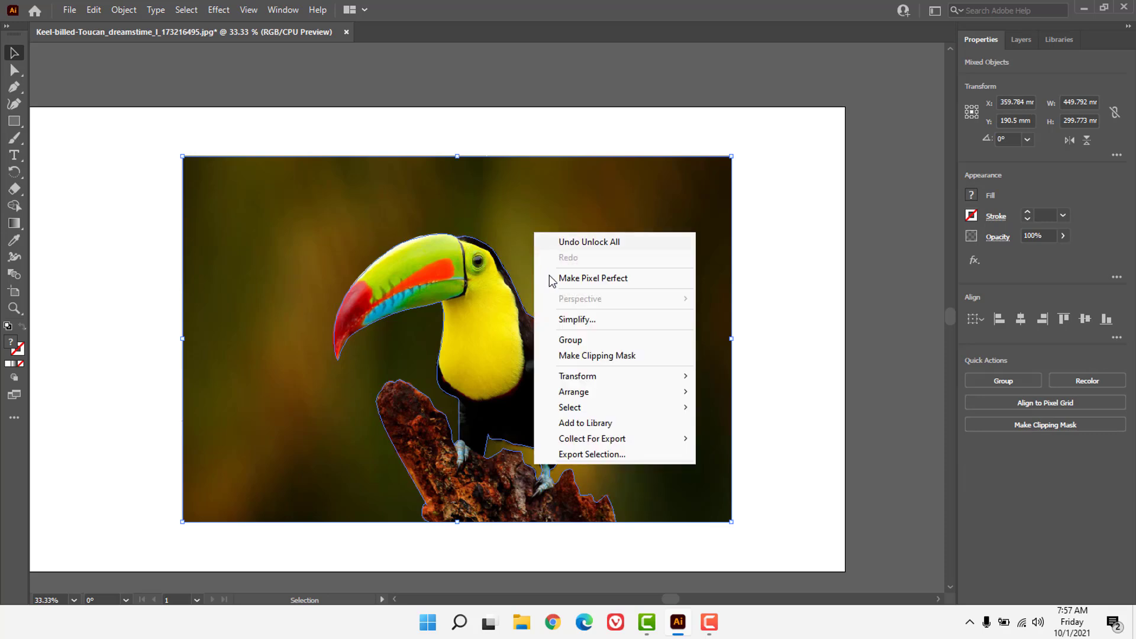
click(587, 356)
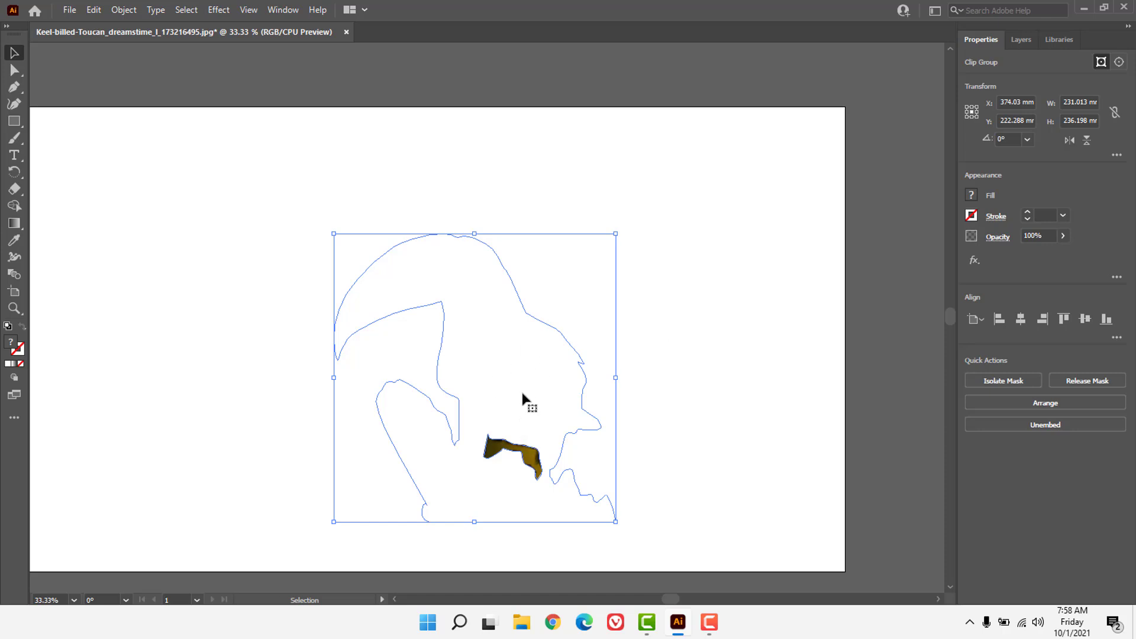
key(a)
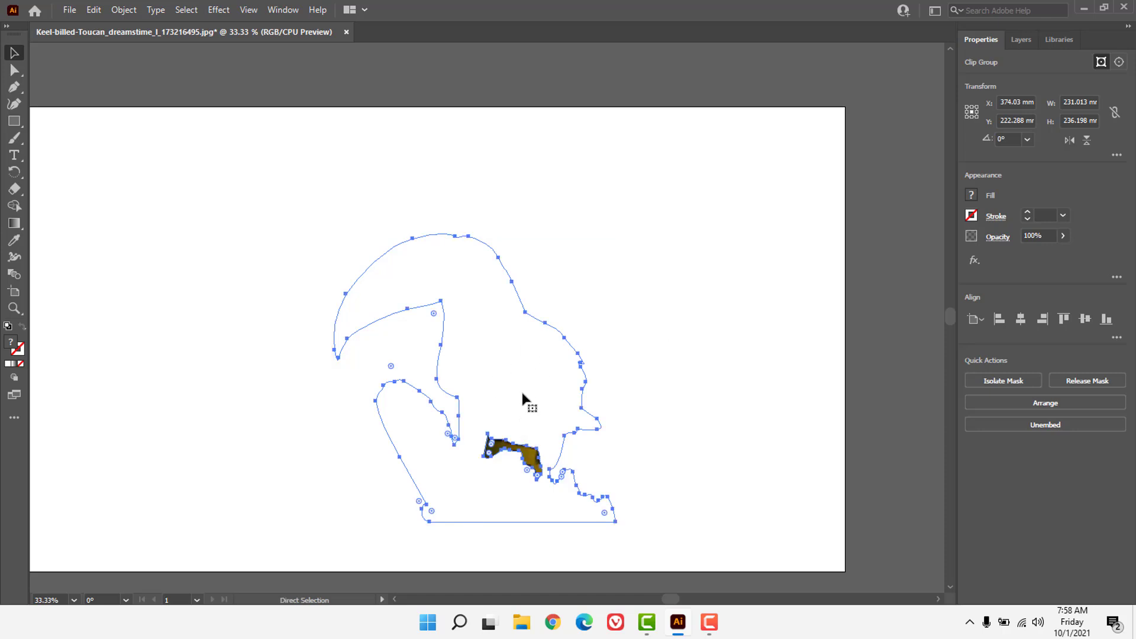
key(v)
key(ctrl+alt+7)
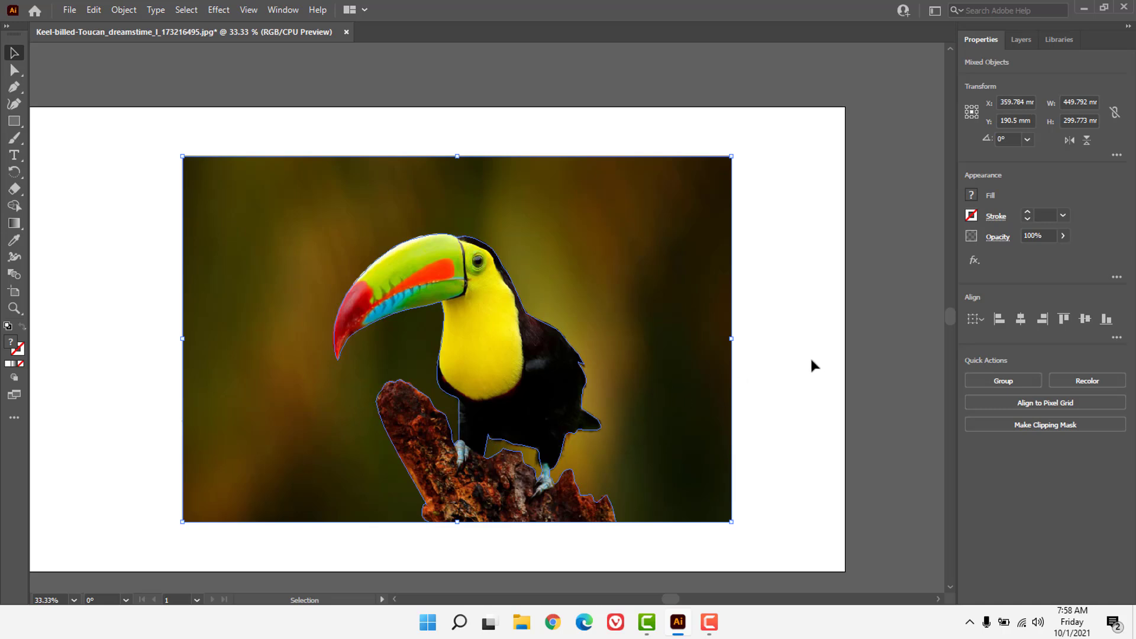
- Apply Pathfinder Minus Front to the outline group, then select the result with the photo
key(ctrl+shift+a)
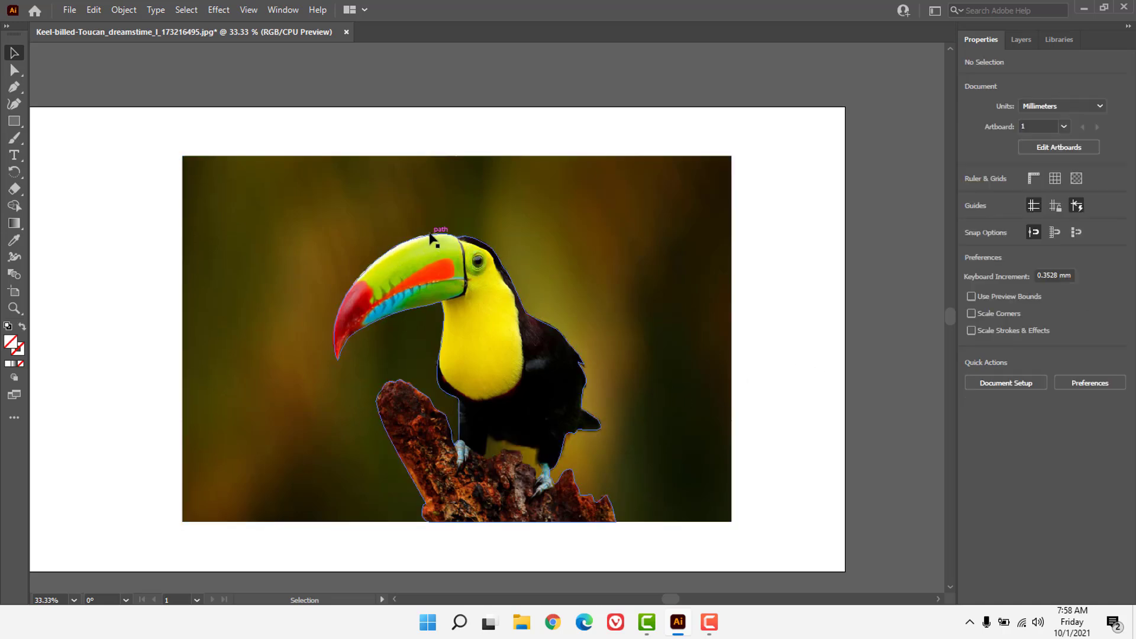
click(431, 236)
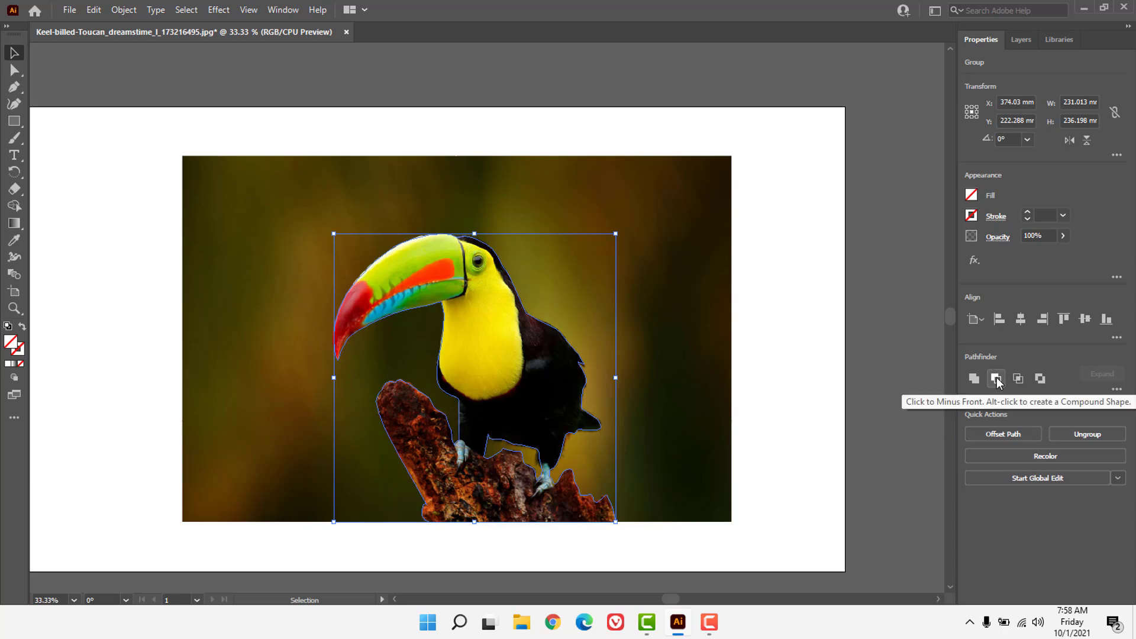
click(996, 378)
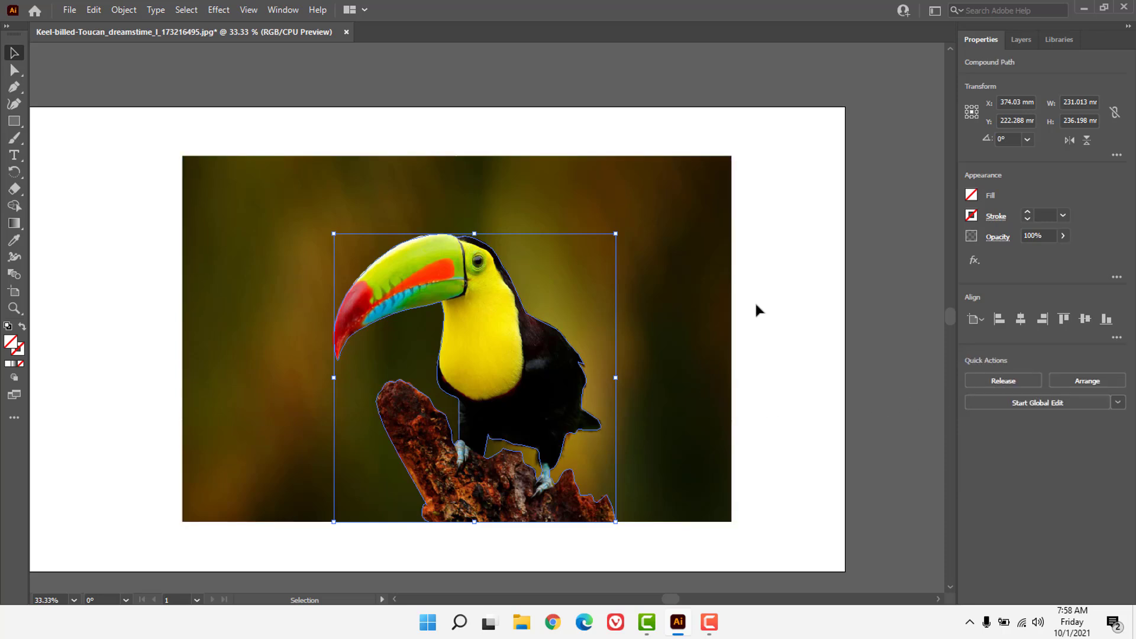
shift+click(676, 285)
- Make a clipping mask from the compound outline and photo, then deselect to view the cut-out
right_click(677, 286)
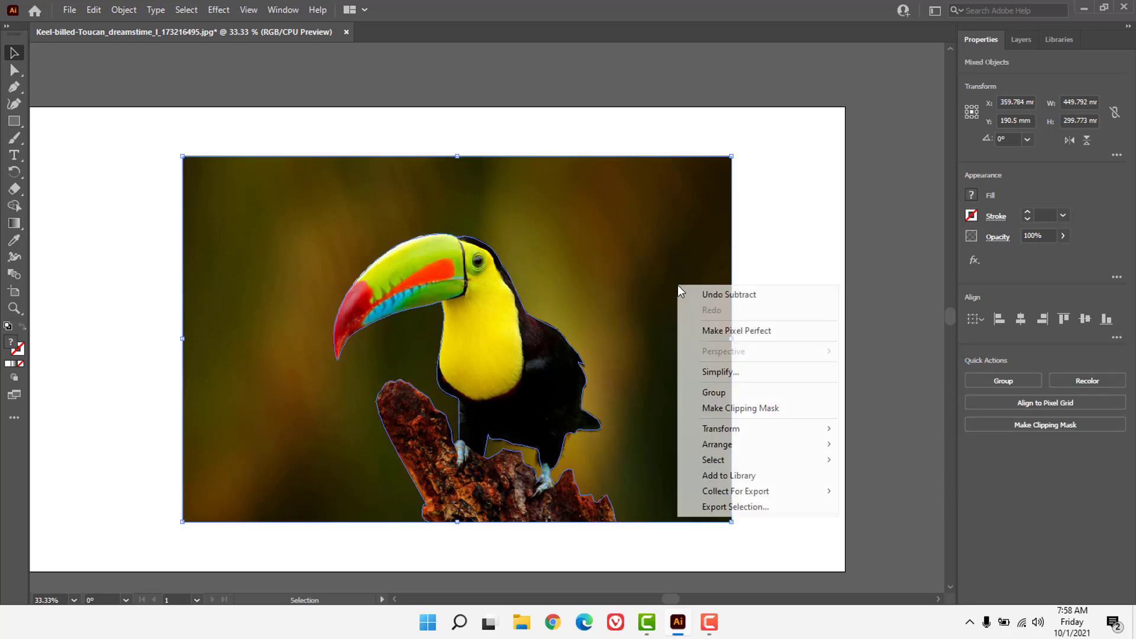
click(721, 408)
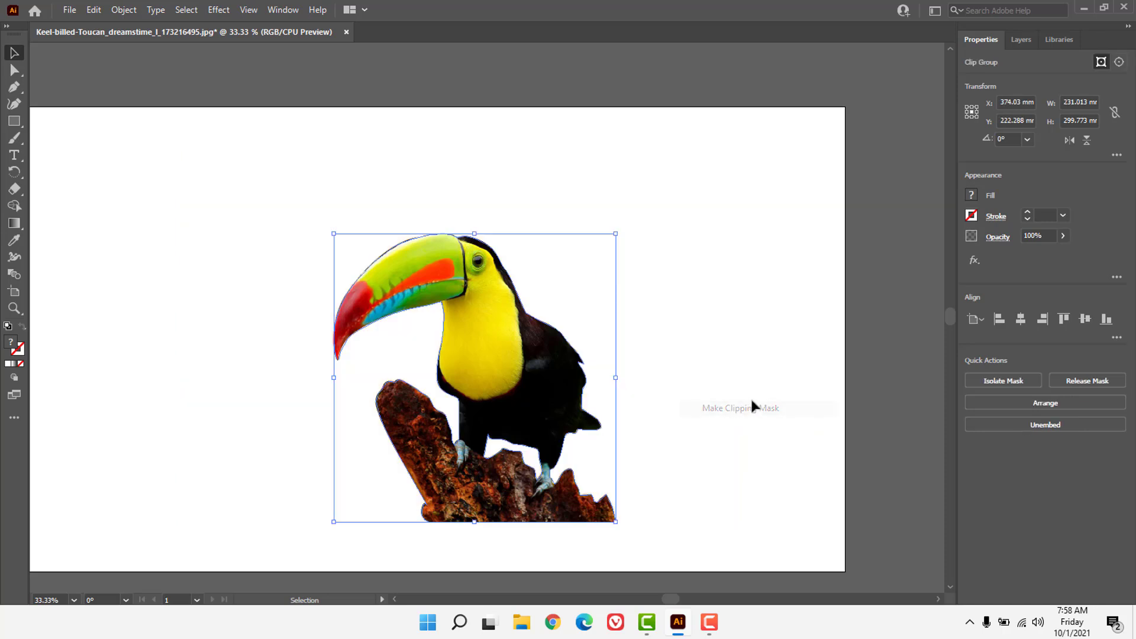
click(767, 364)
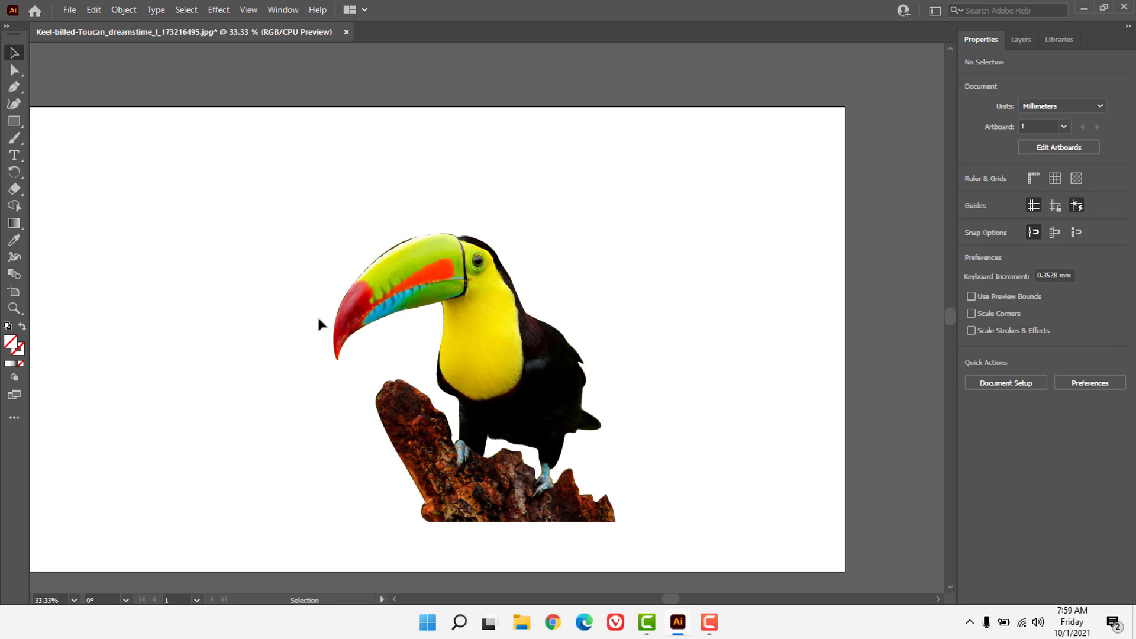
- Drag the artboard's edges in to about 380 × 333 mm around the toucan, undoing the last bottom tweak
click(15, 292)
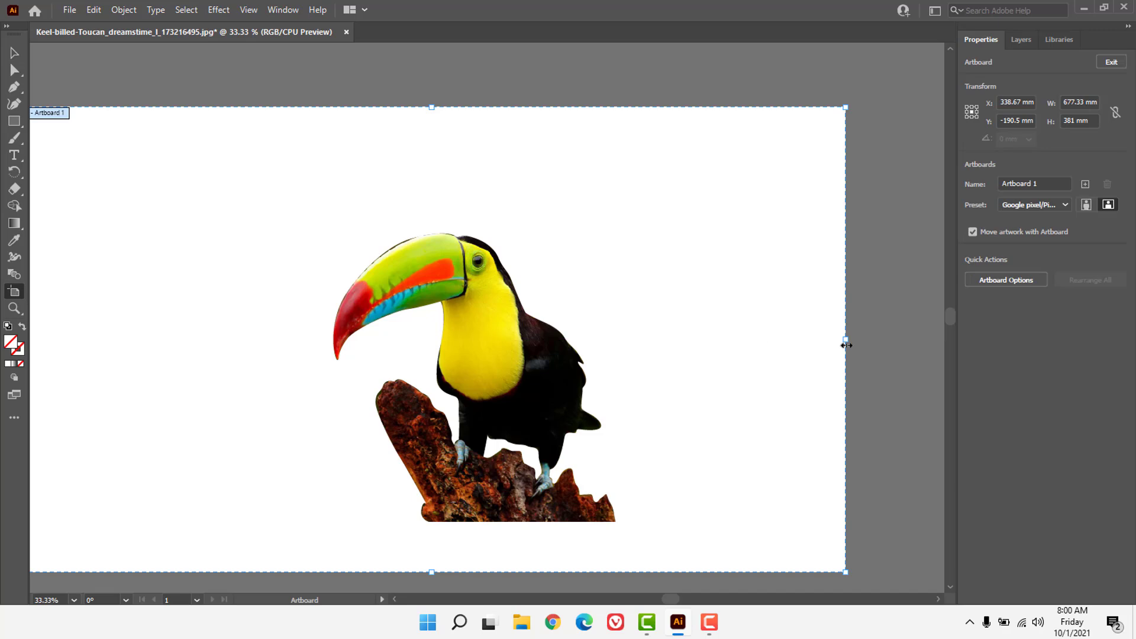
drag(847, 341, 723, 339)
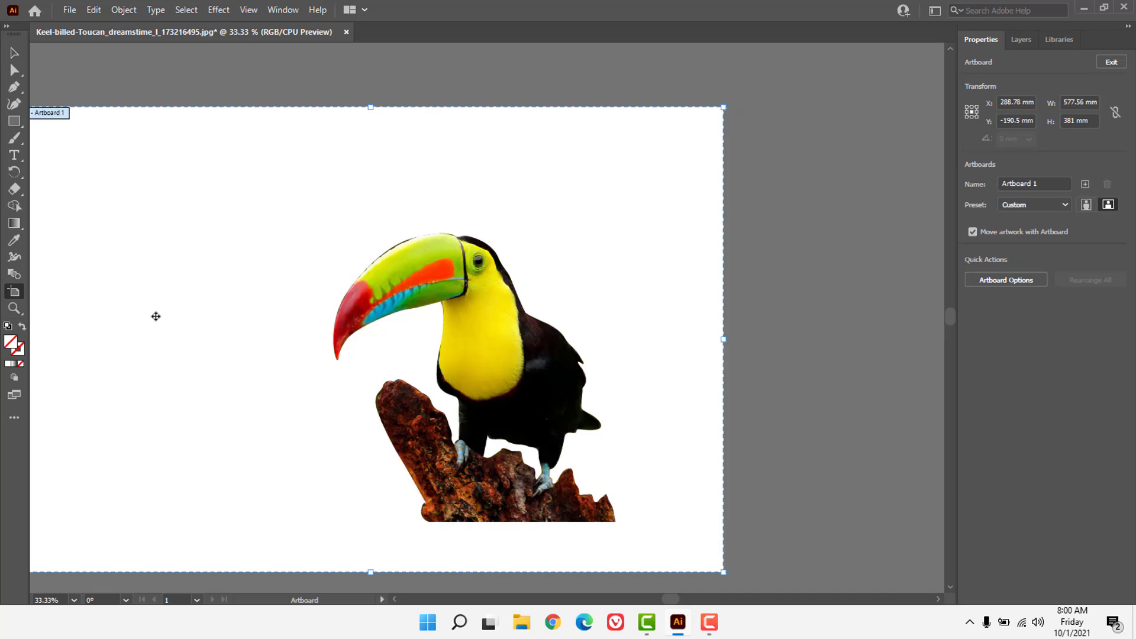
drag(164, 361, 248, 360)
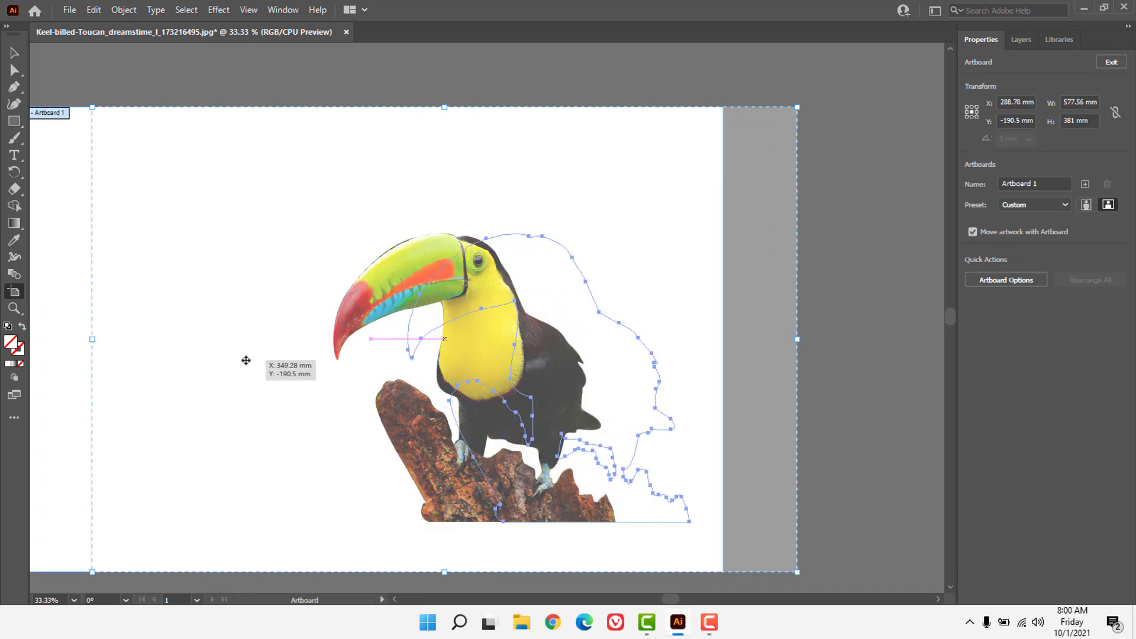
drag(103, 339, 329, 339)
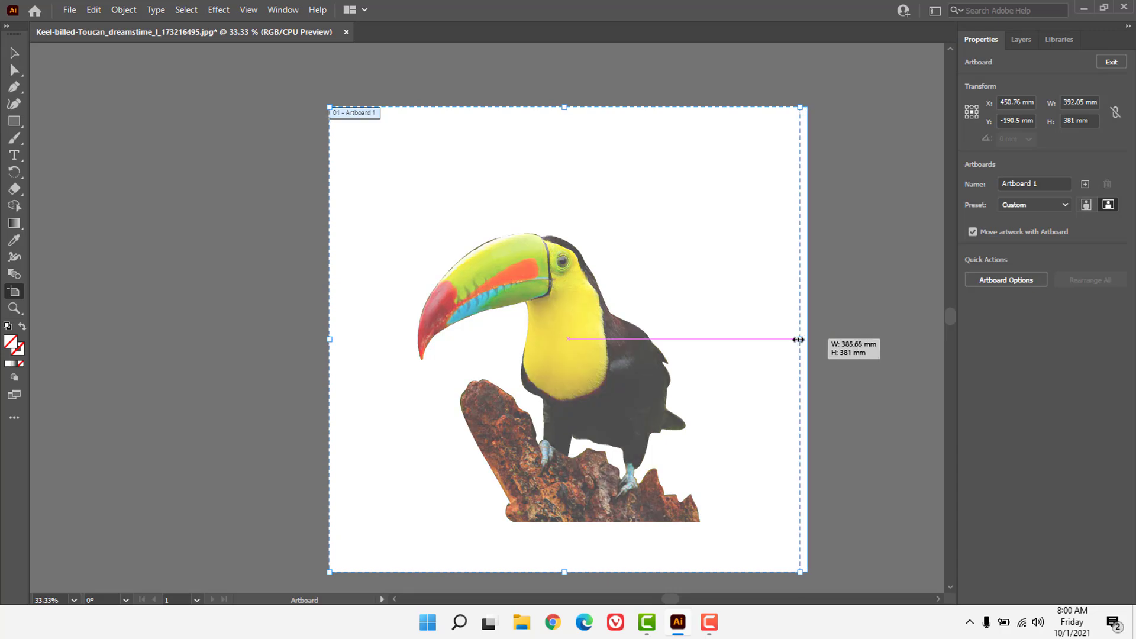
drag(808, 339, 793, 340)
drag(562, 107, 562, 166)
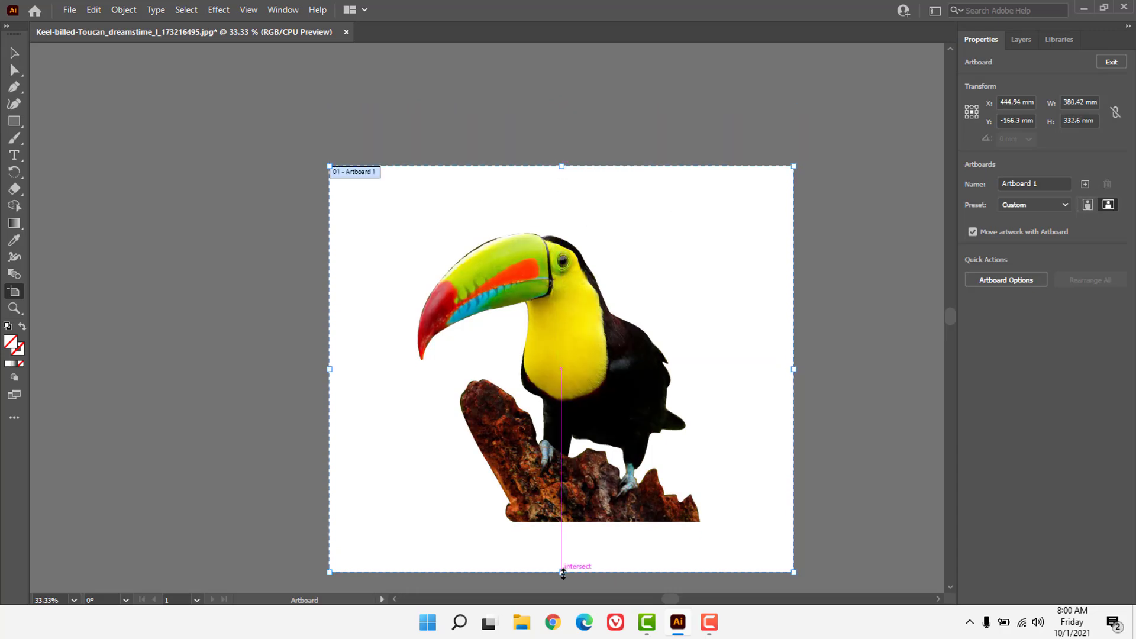
drag(562, 572, 567, 544)
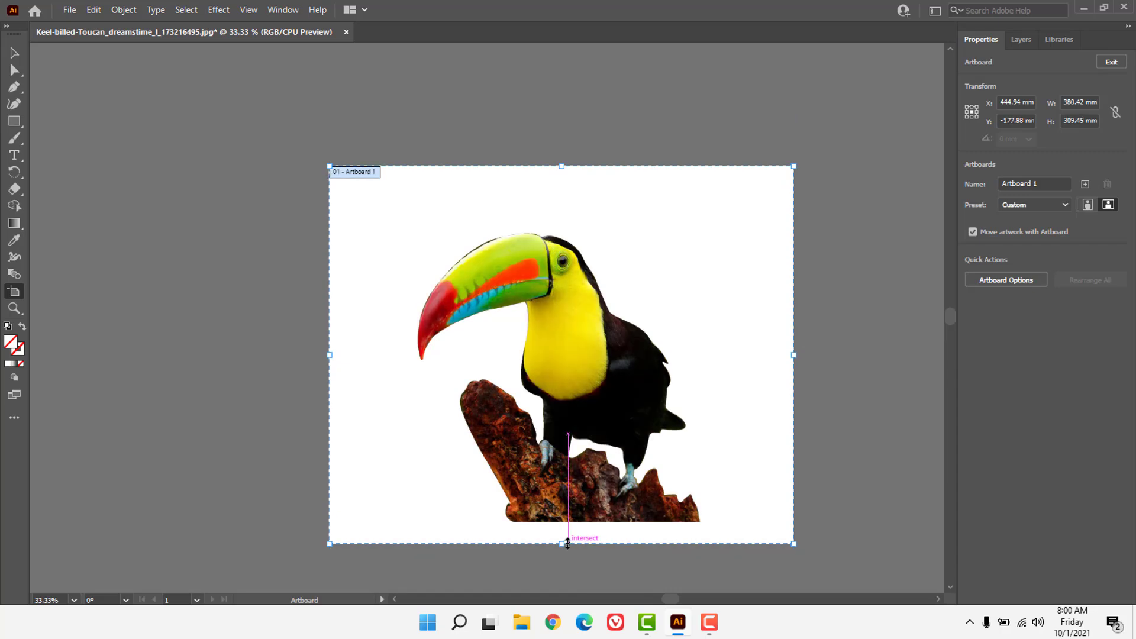
key(ctrl+z)
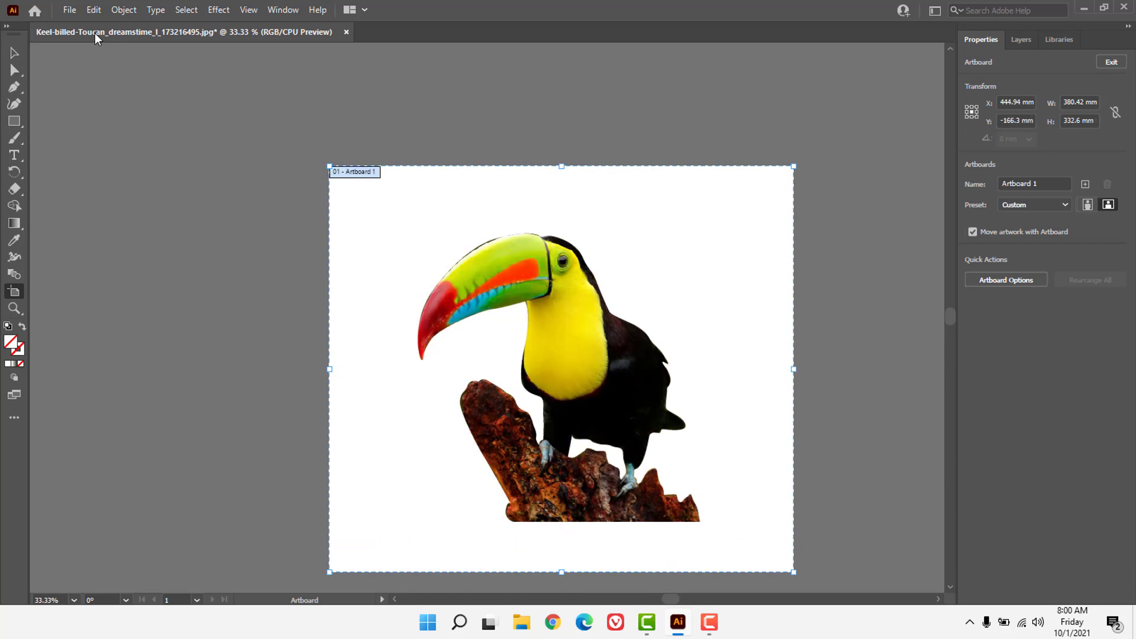
- In Save for Web (Legacy), set the format to PNG-24 with transparency
click(69, 10)
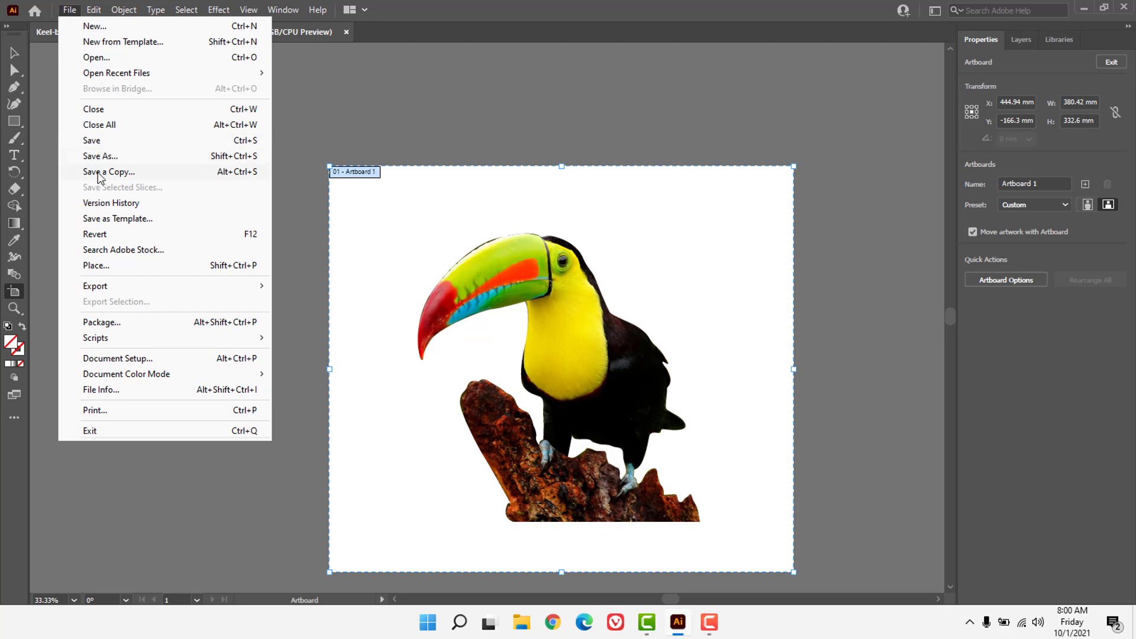
mouse_move(95, 285)
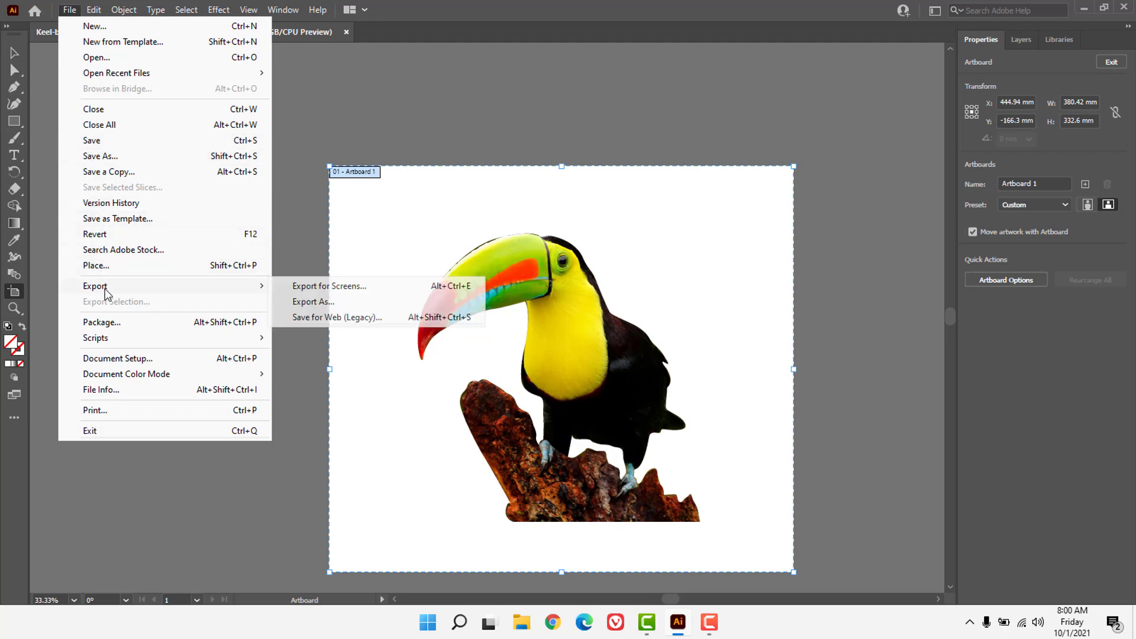
click(340, 318)
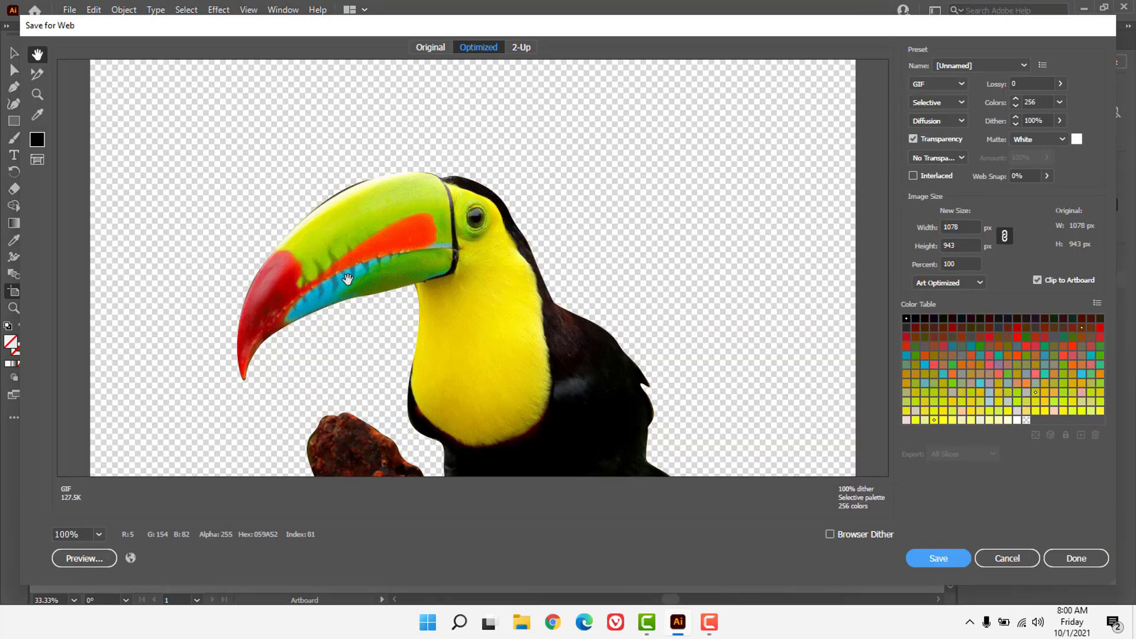
click(962, 84)
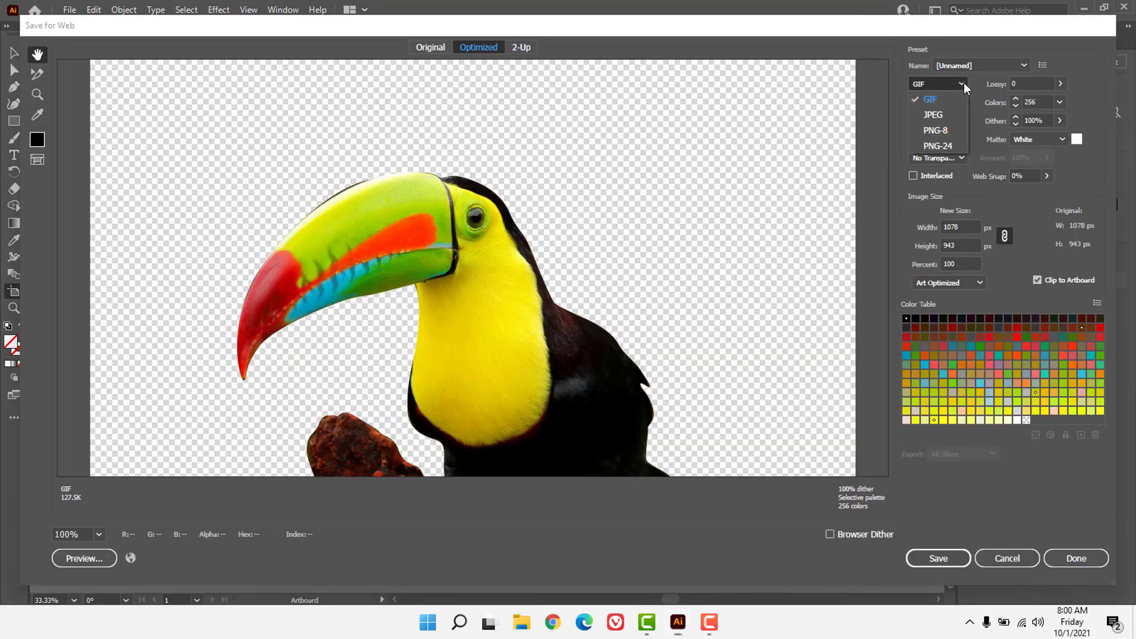
click(939, 146)
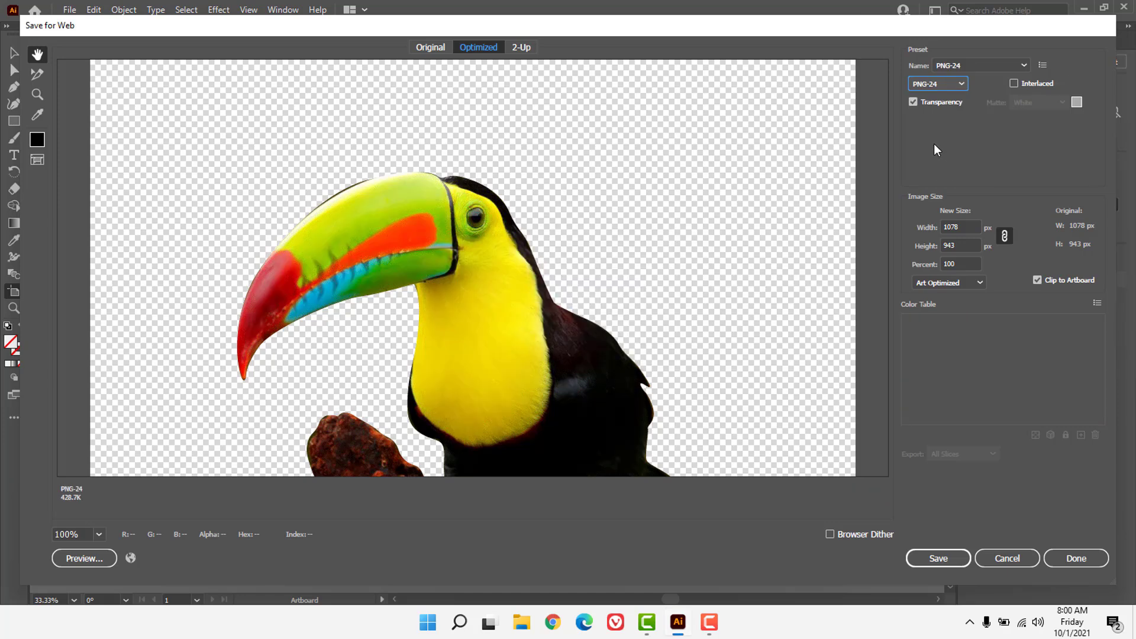
scroll(450, 346, down, 3)
scroll(535, 228, down, 2)
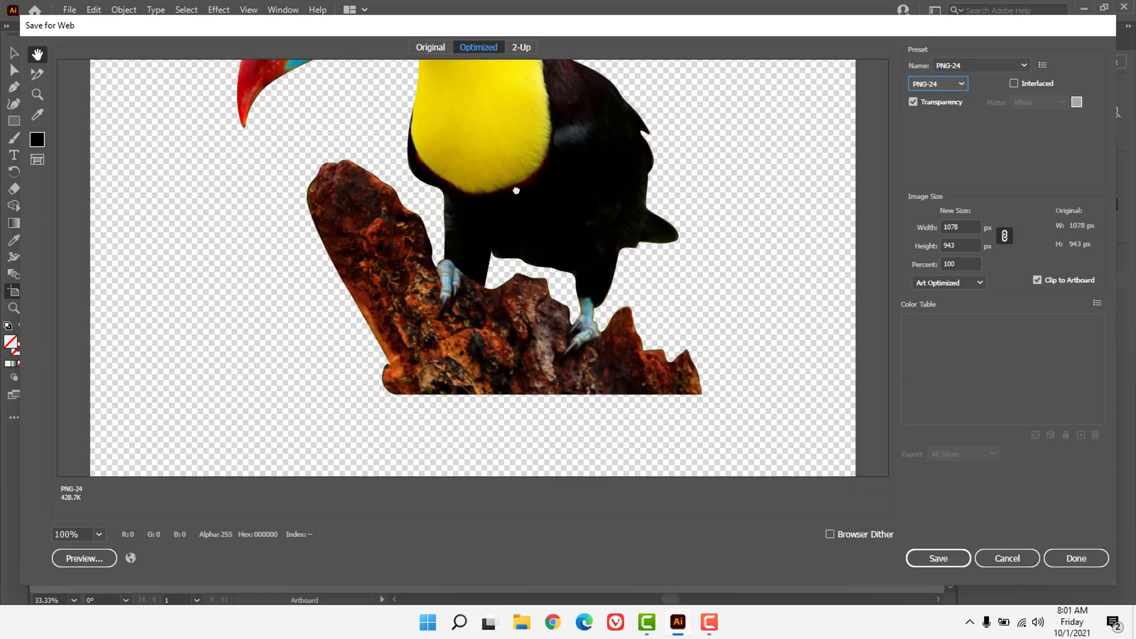
scroll(303, 197, up, 5)
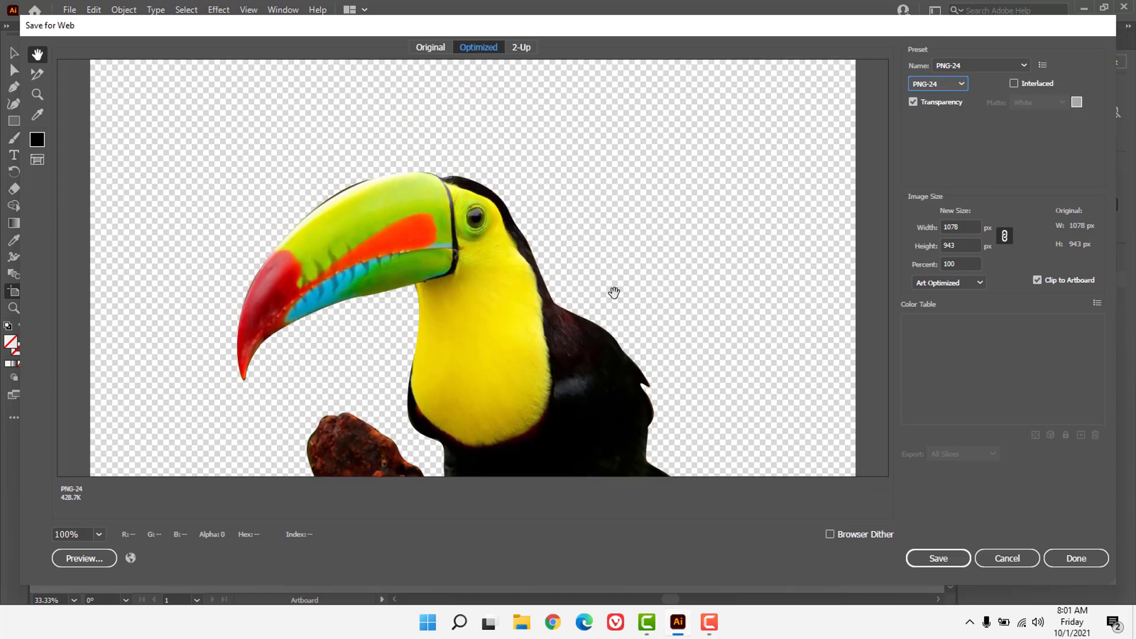
scroll(601, 310, down, 2)
scroll(605, 255, down, 2)
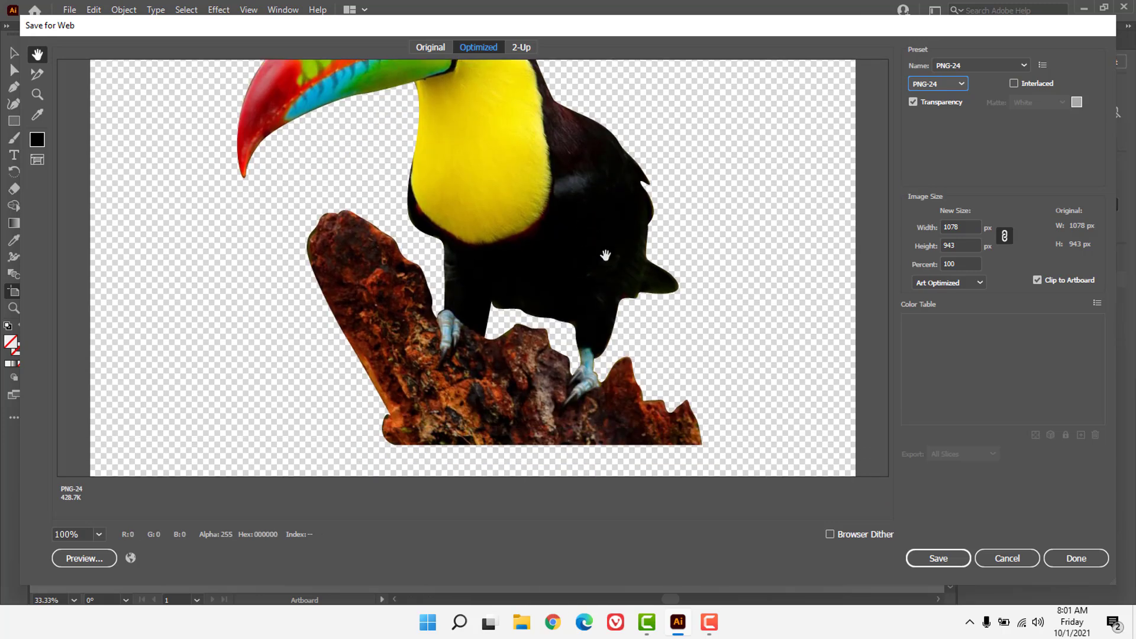
- Save the toucan PNG to the Desktop
click(935, 561)
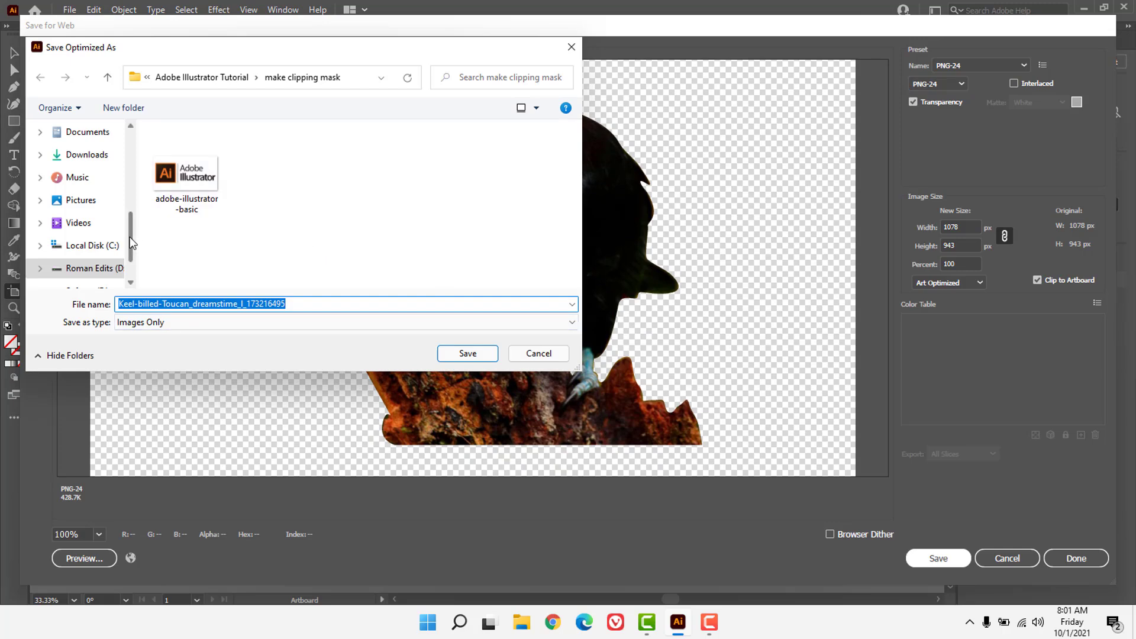
drag(131, 236, 137, 152)
click(81, 163)
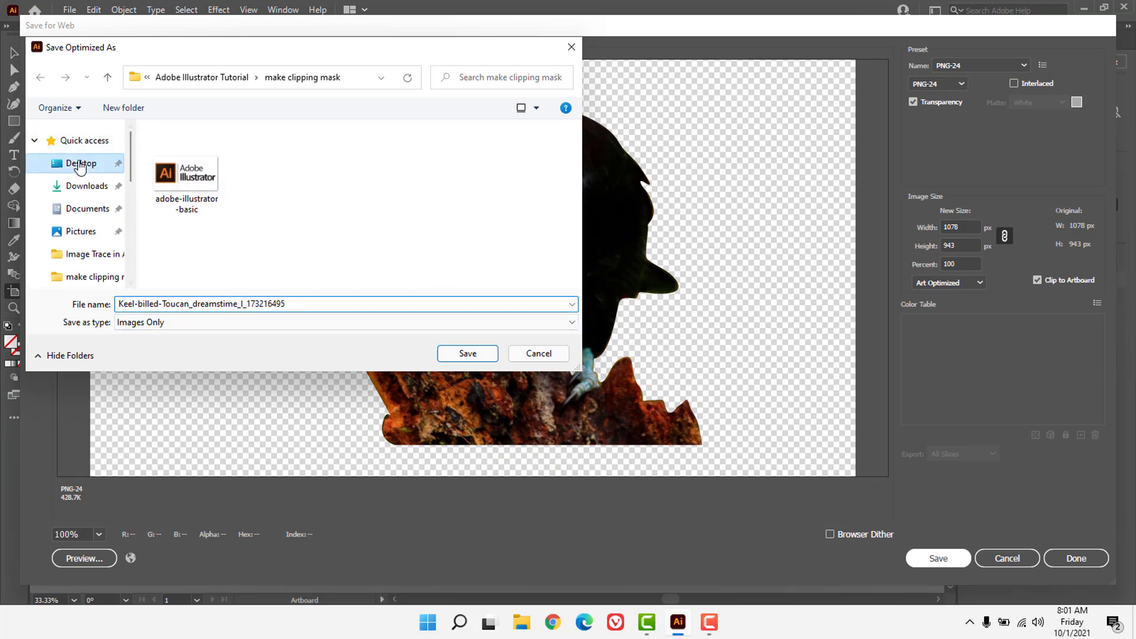
click(467, 353)
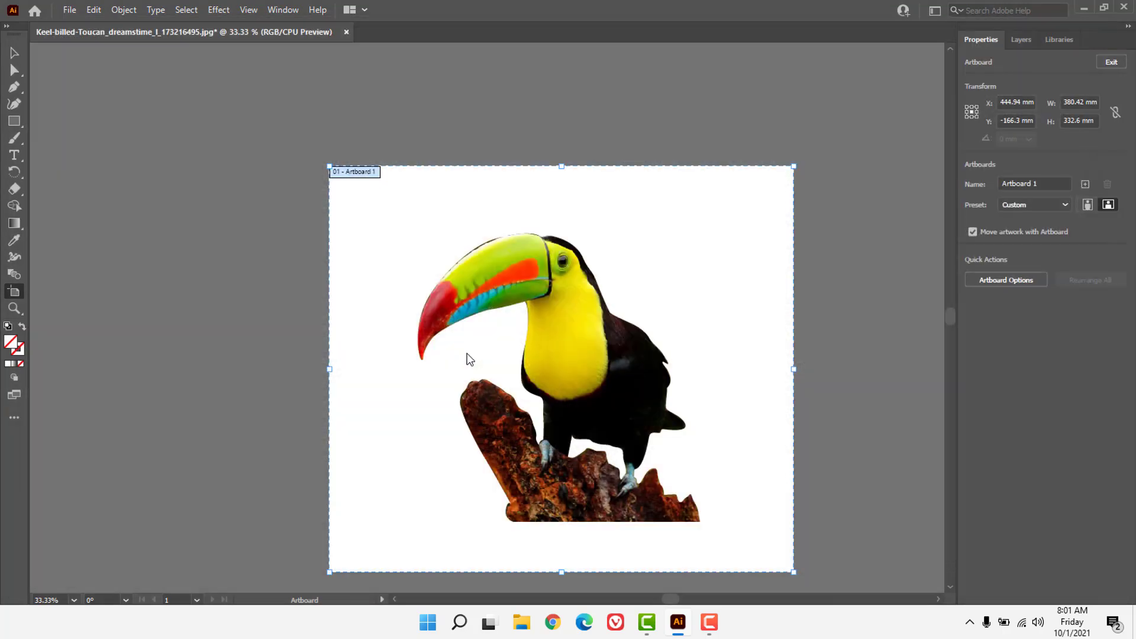
- Minimize Illustrator and select the exported toucan PNG (1078 × 943, 428 KB) on the desktop
click(1083, 10)
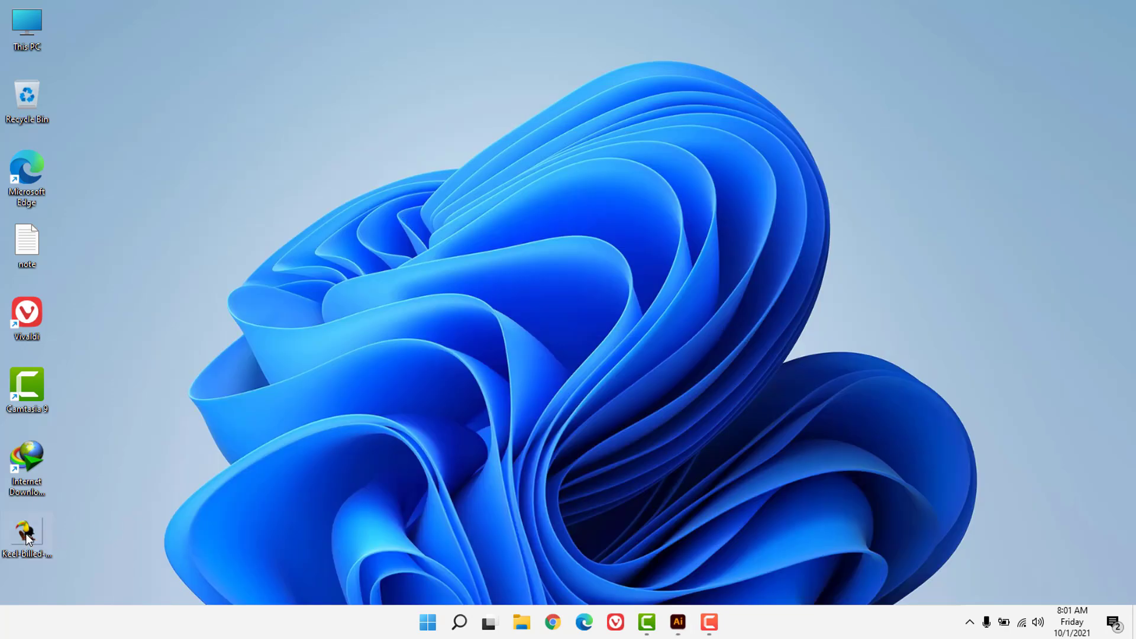
mouse_move(26, 534)
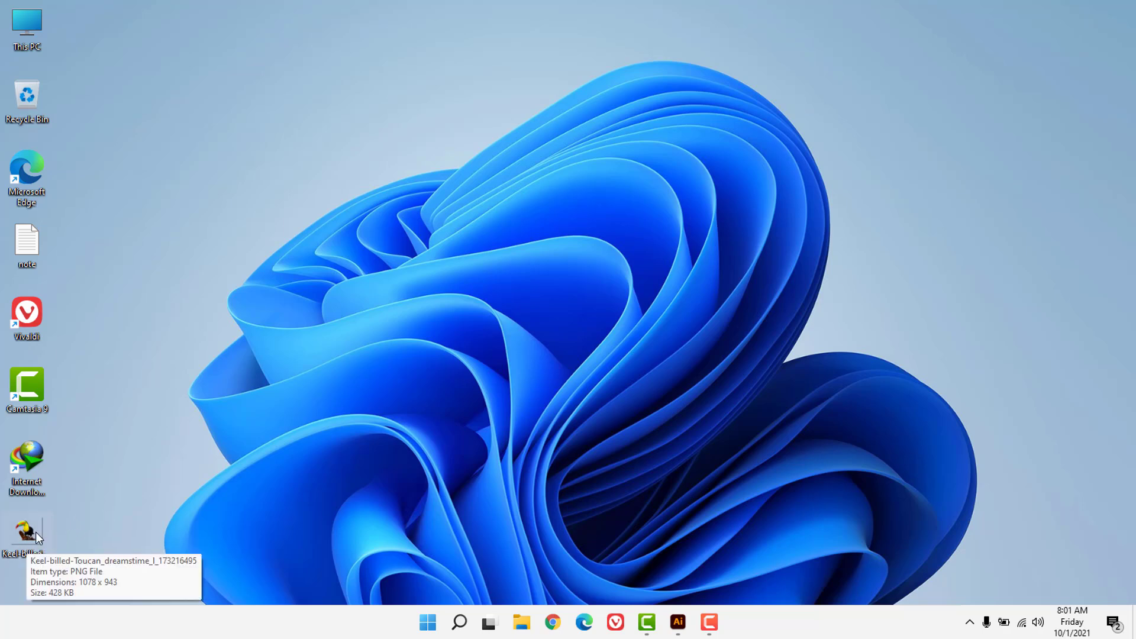
click(26, 531)
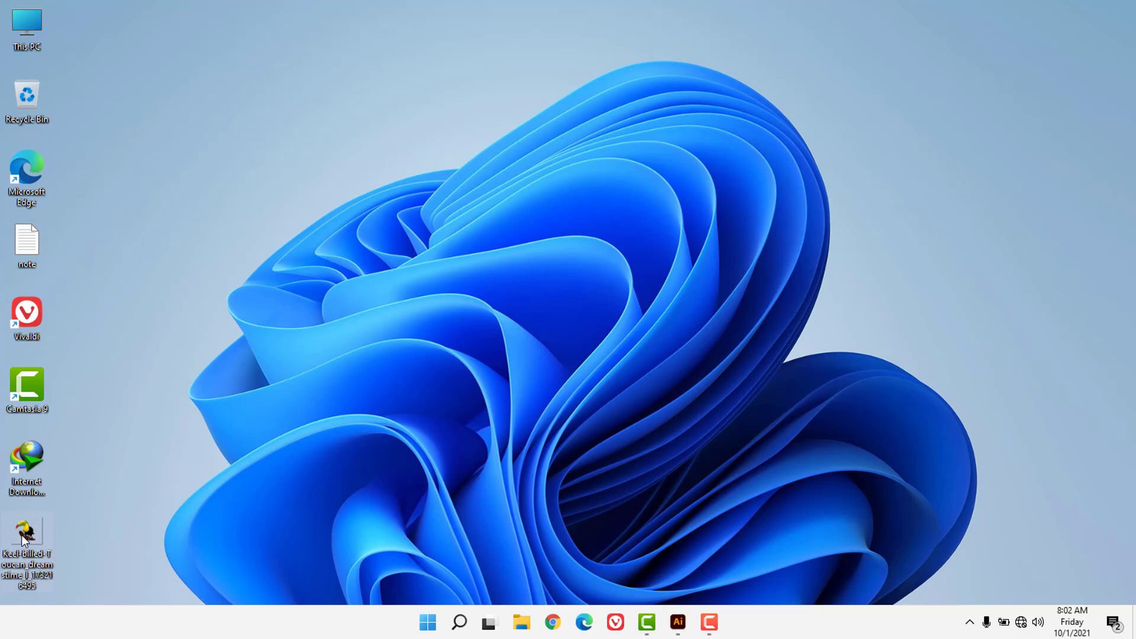
mouse_move(27, 530)
mouse_down()
mouse_move(359, 424)
mouse_move(414, 393)
mouse_move(244, 171)
mouse_move(29, 536)
mouse_up()
- Restore Illustrator from the taskbar to show the cut-out toucan on its trimmed artboard
click(677, 626)
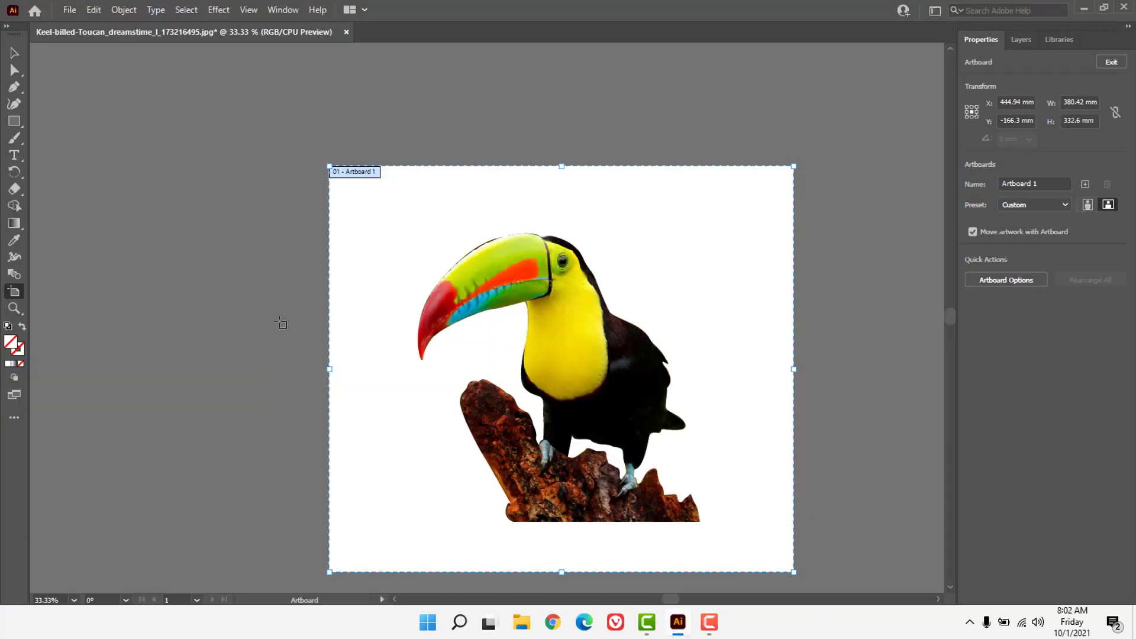